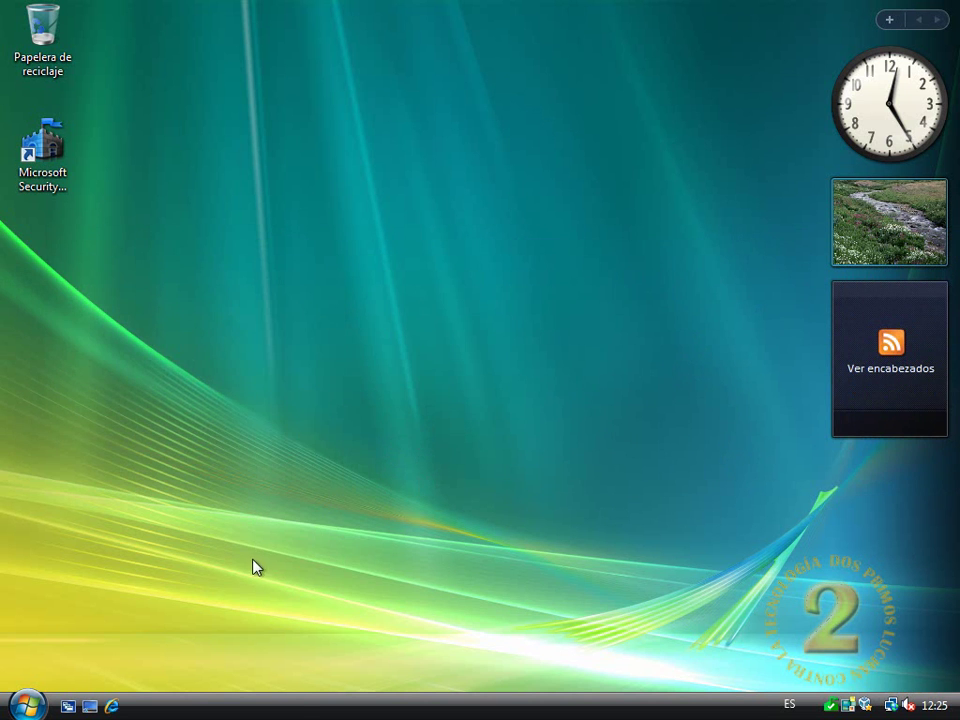
Open the Documents folder in a maximized Explorer window and try to run the 7z465 installer, declining the elevation request.
{"action": "key", "text": "super"}
{"action": "left_click", "coordinate": [554, 495]}
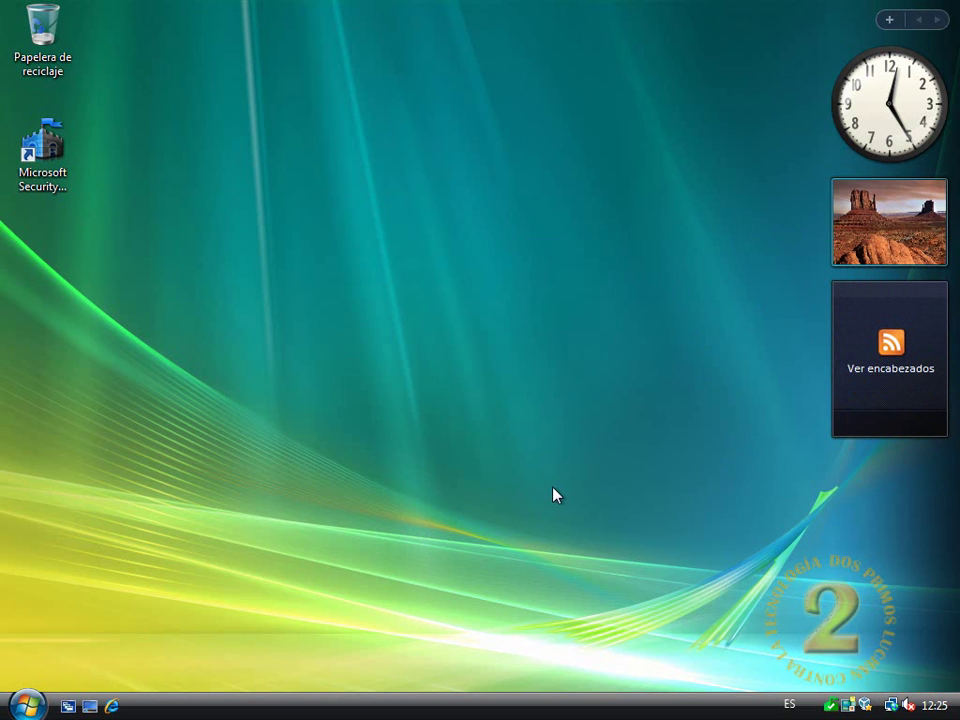
{"action": "key", "text": "super+e"}
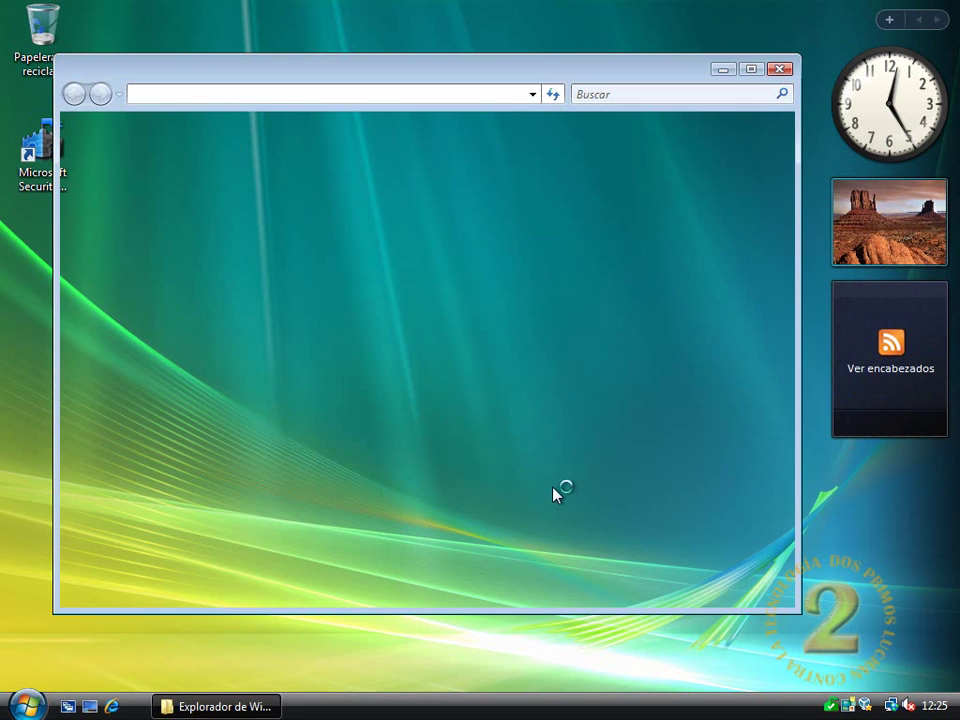
{"action": "double_click", "coordinate": [490, 75]}
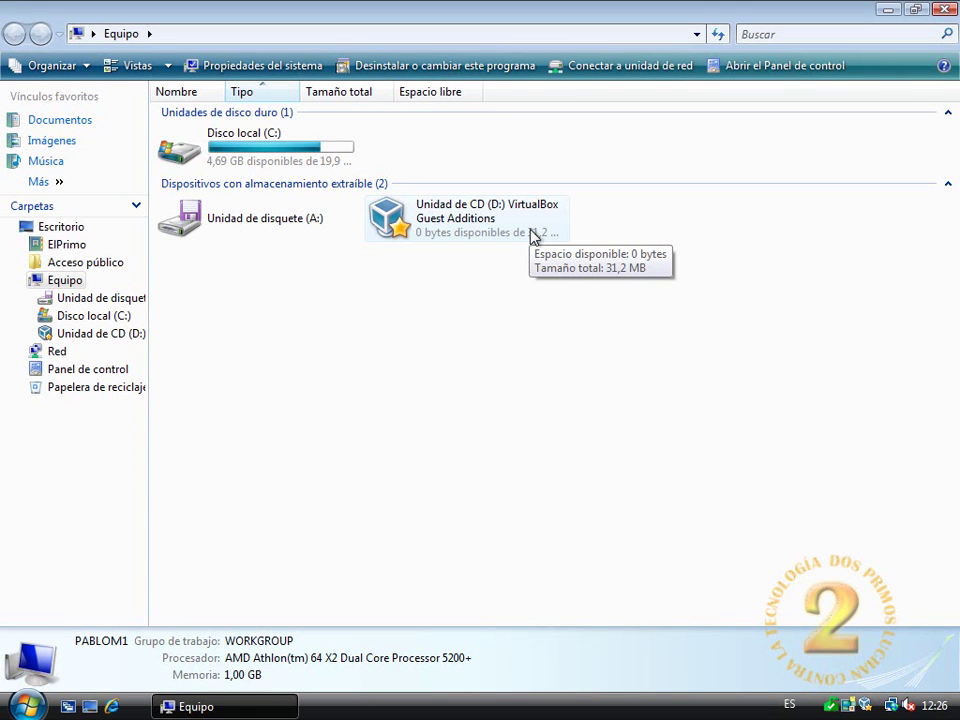
{"action": "left_click", "coordinate": [80, 120]}
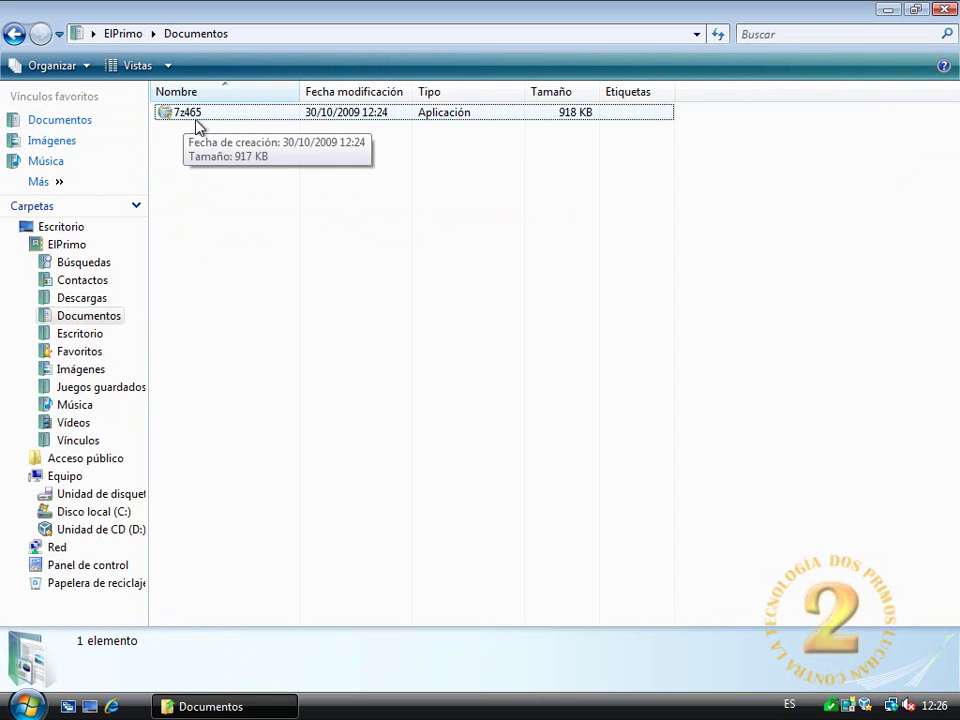
{"action": "double_click", "coordinate": [198, 118]}
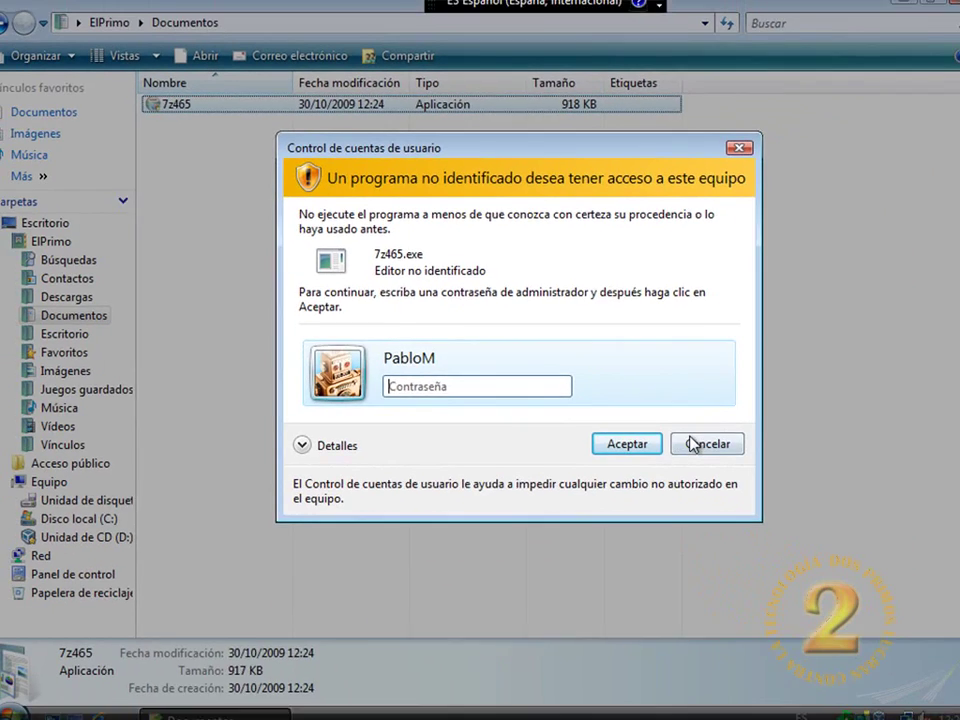
{"action": "left_click", "coordinate": [807, 497]}
{"action": "left_click", "coordinate": [28, 706]}
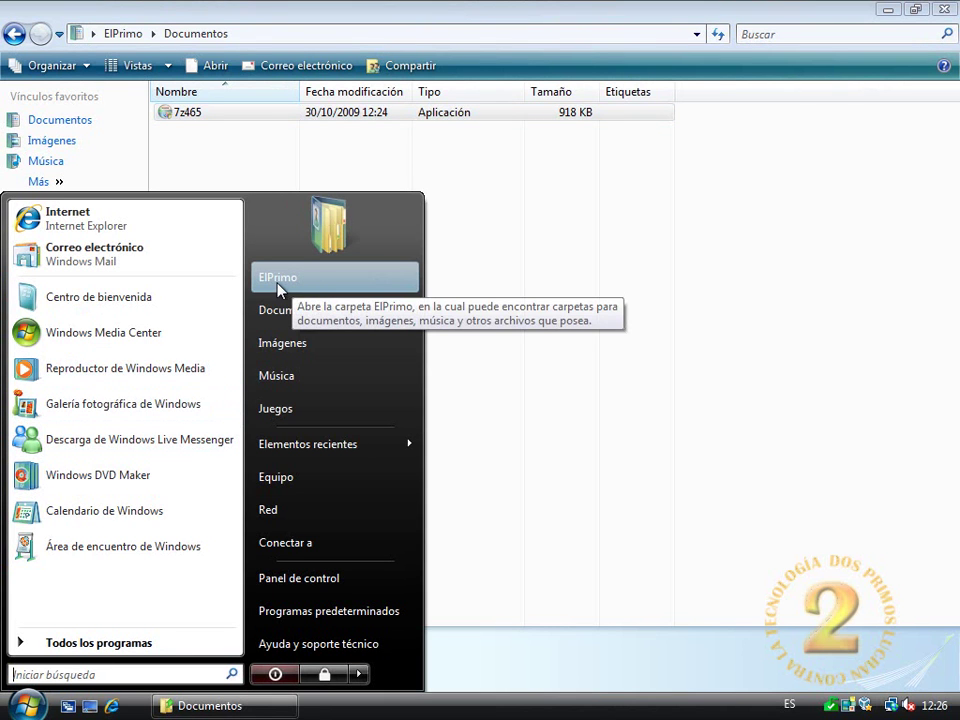
{"action": "left_click", "coordinate": [266, 580]}
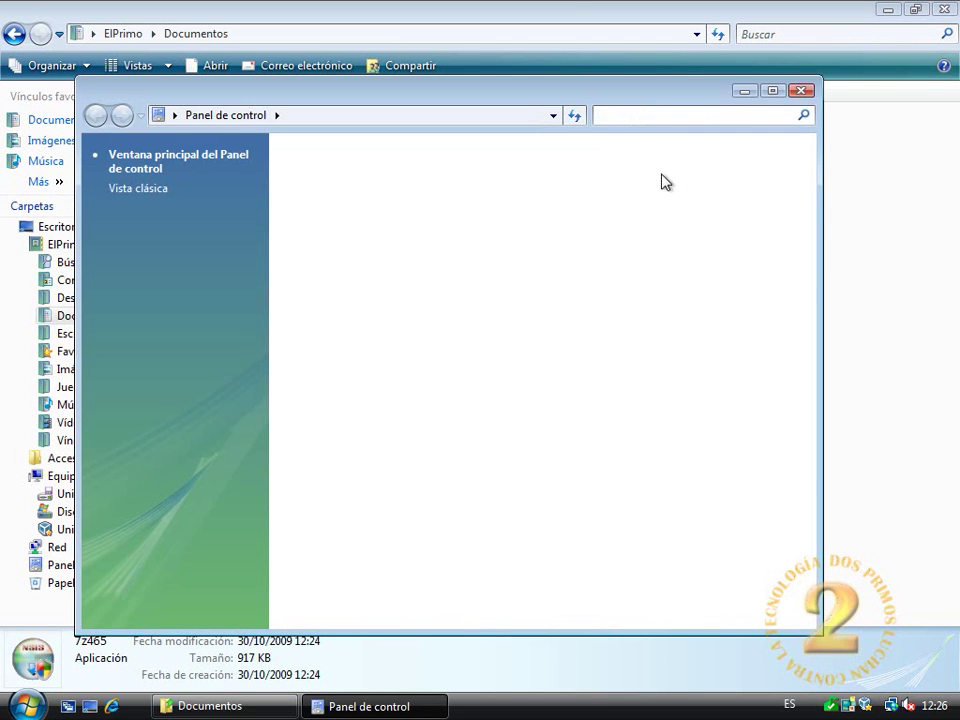
{"action": "double_click", "coordinate": [580, 88]}
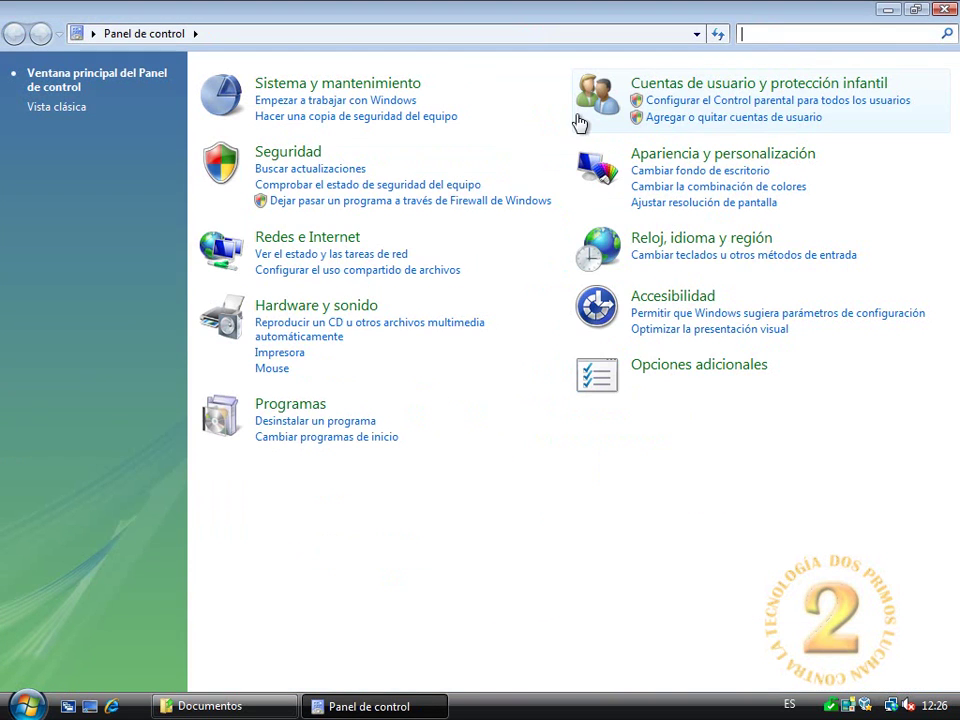
{"action": "left_click", "coordinate": [712, 88]}
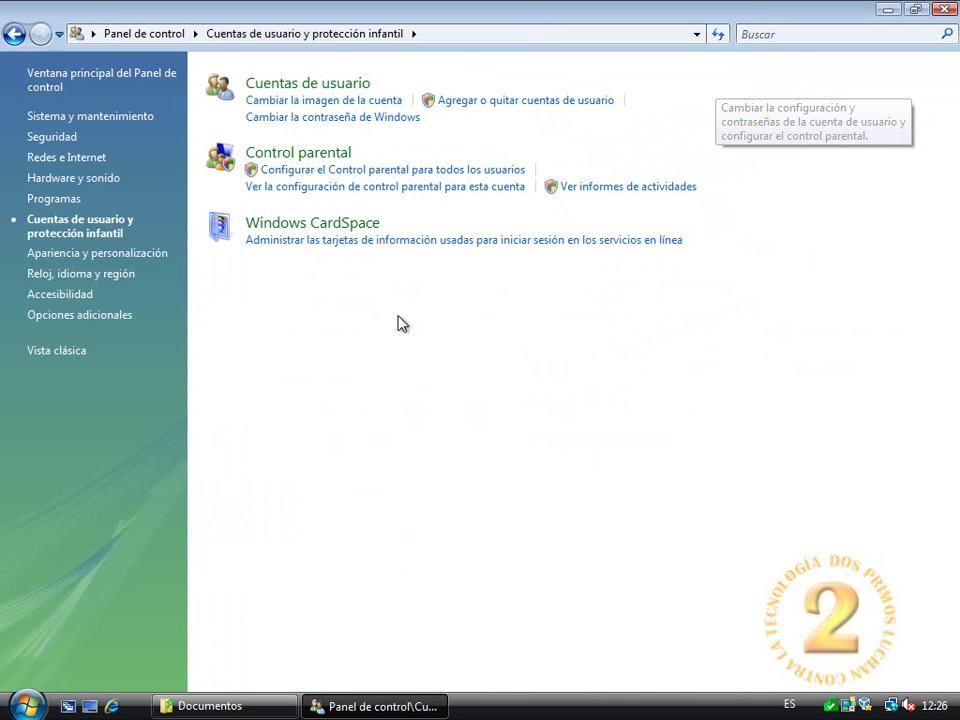
{"action": "left_click", "coordinate": [345, 83]}
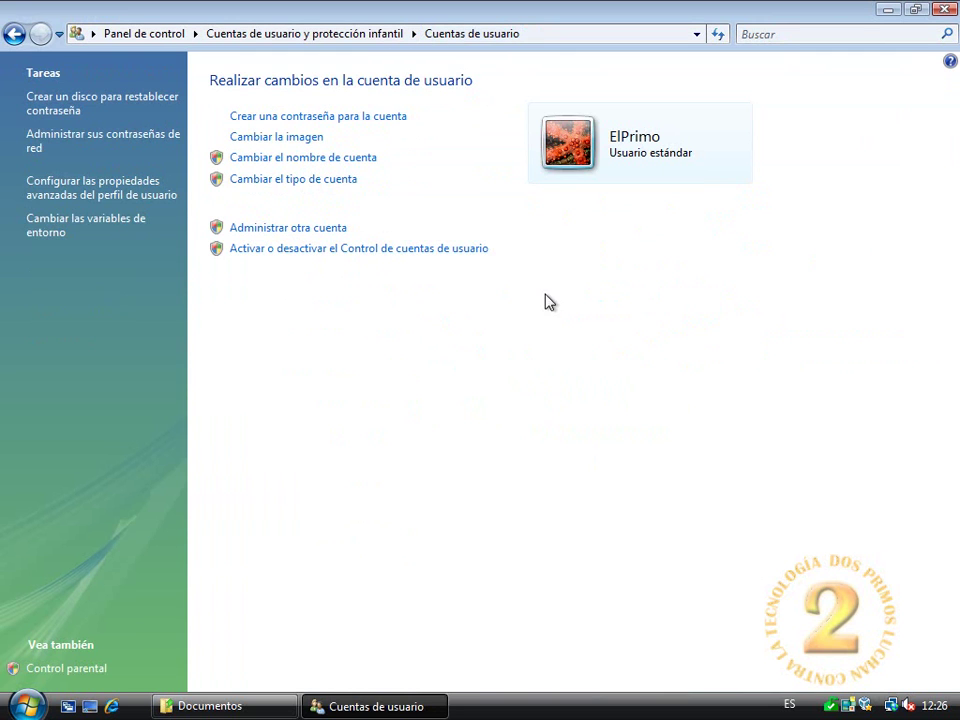
{"action": "left_click", "coordinate": [305, 229]}
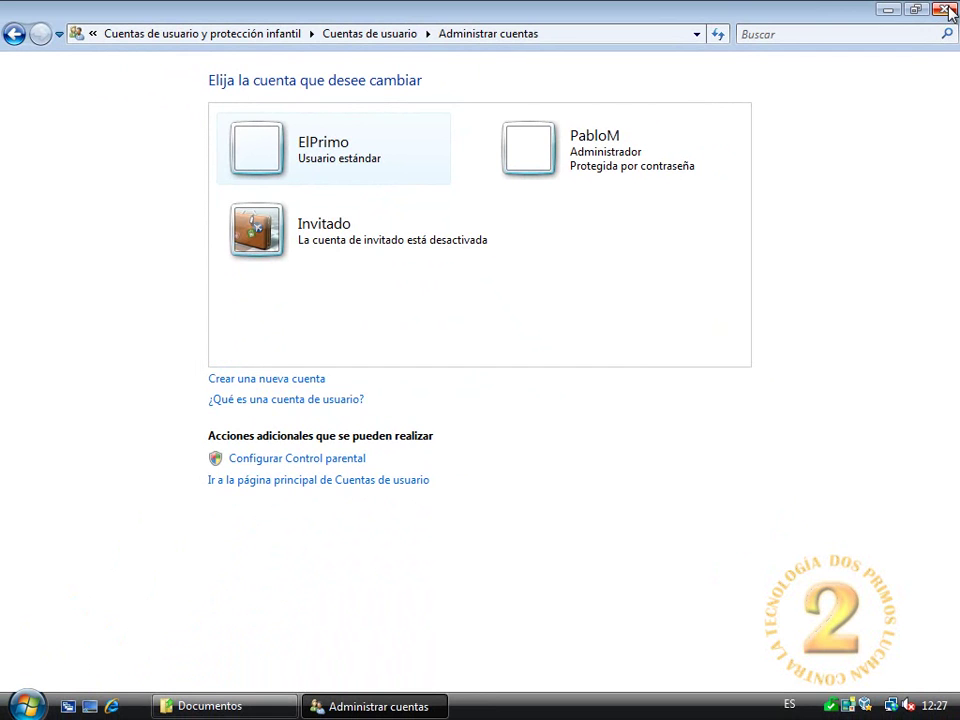
{"action": "left_click", "coordinate": [945, 10]}
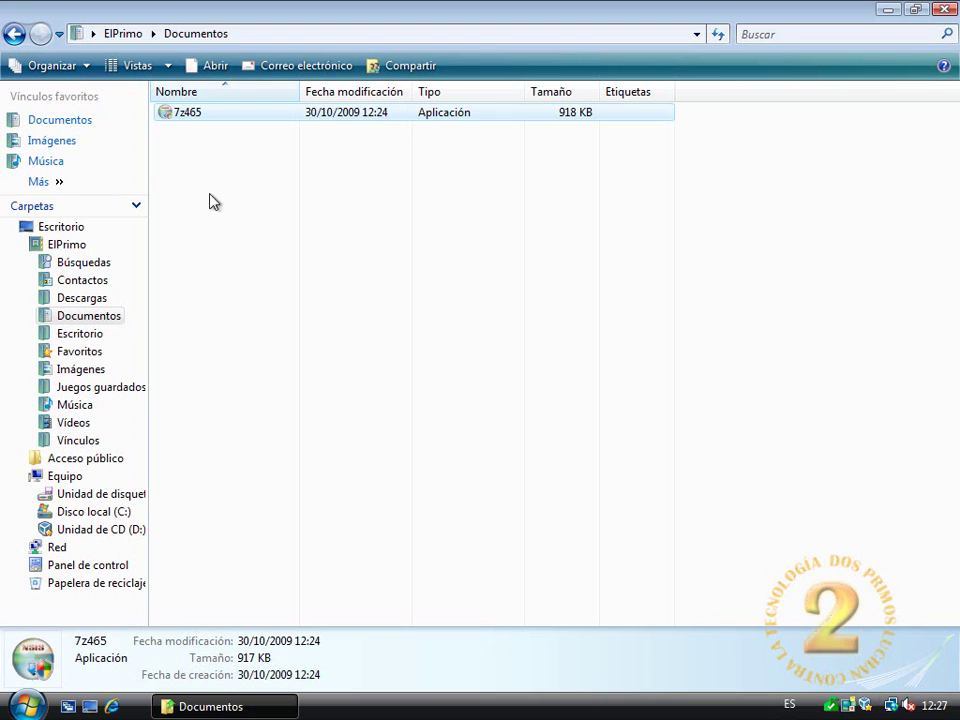
Run the 7z465 installer as administrator, authorizing it with the administrator account password.
{"action": "right_click", "coordinate": [193, 117]}
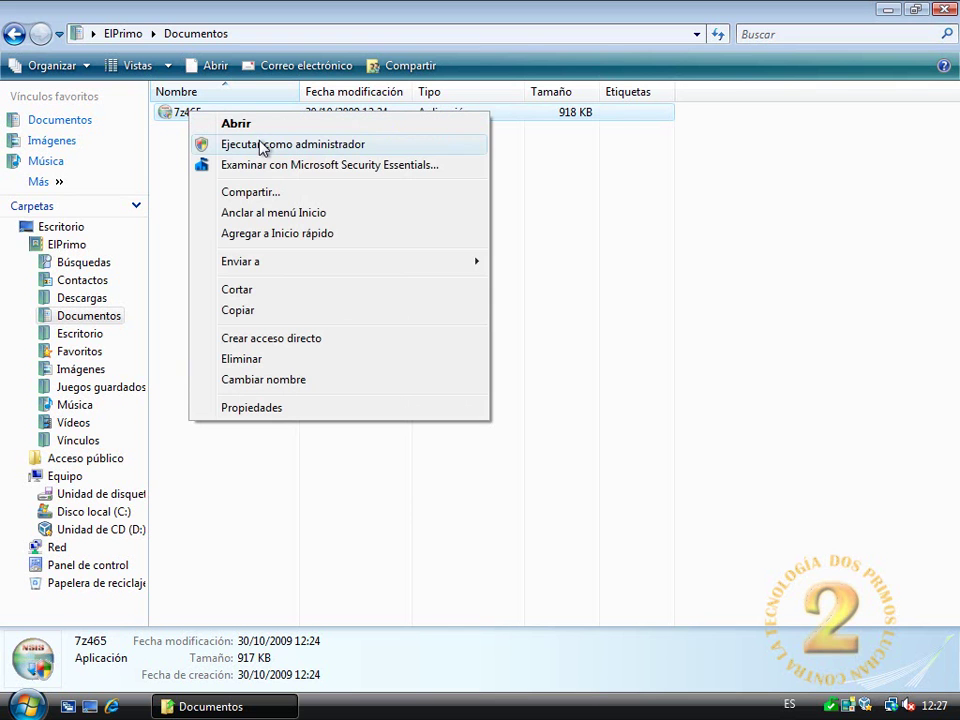
{"action": "left_click", "coordinate": [559, 171]}
{"action": "right_click", "coordinate": [187, 122]}
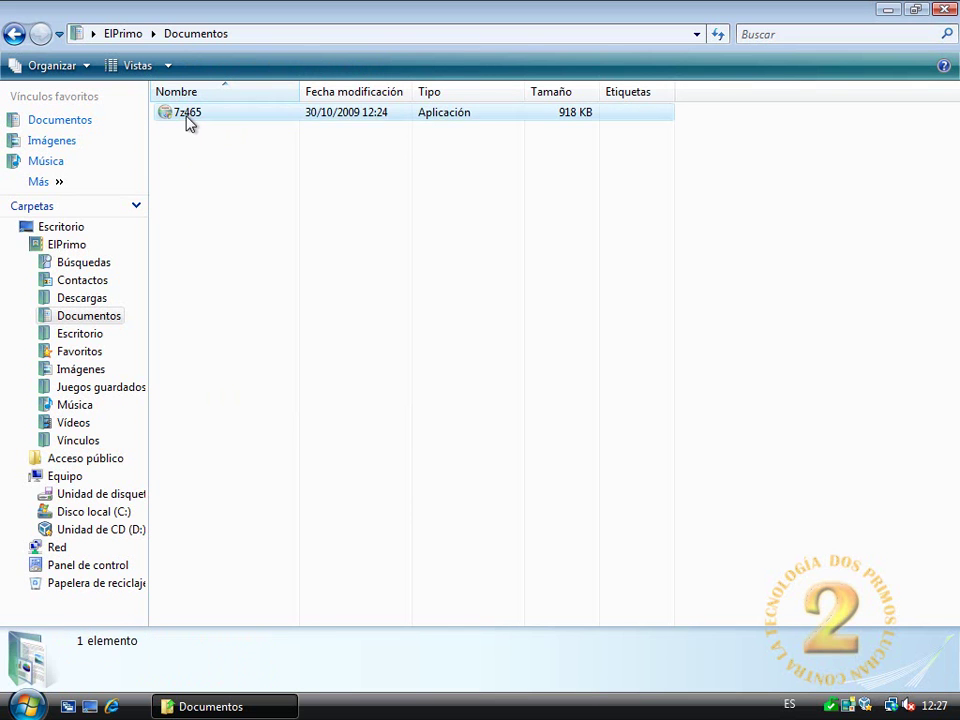
{"action": "left_click", "coordinate": [267, 148]}
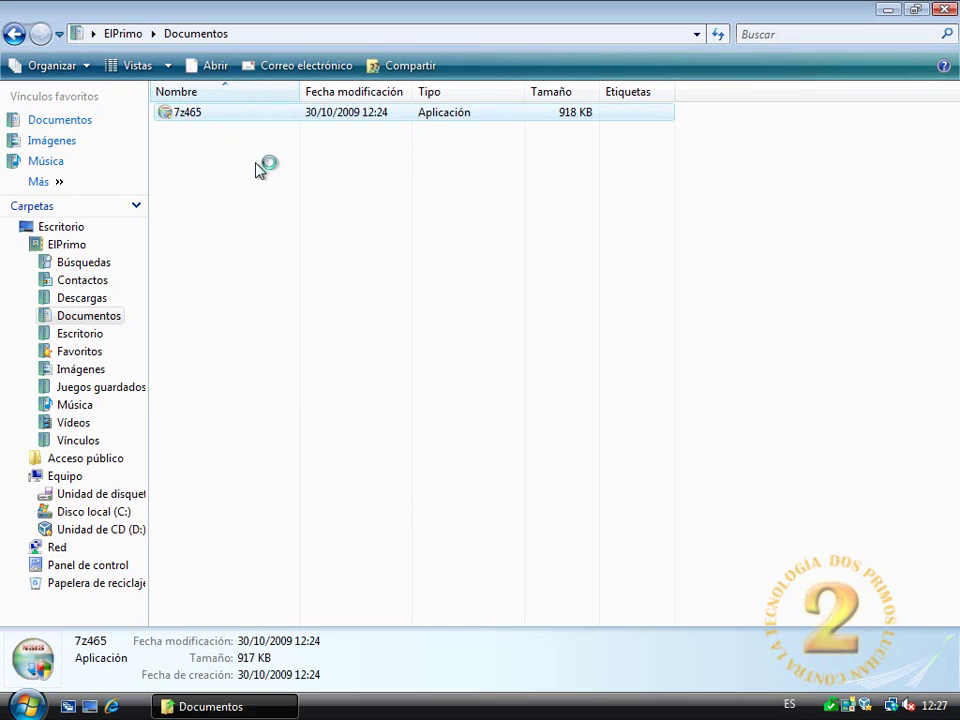
{"action": "left_click", "coordinate": [396, 402]}
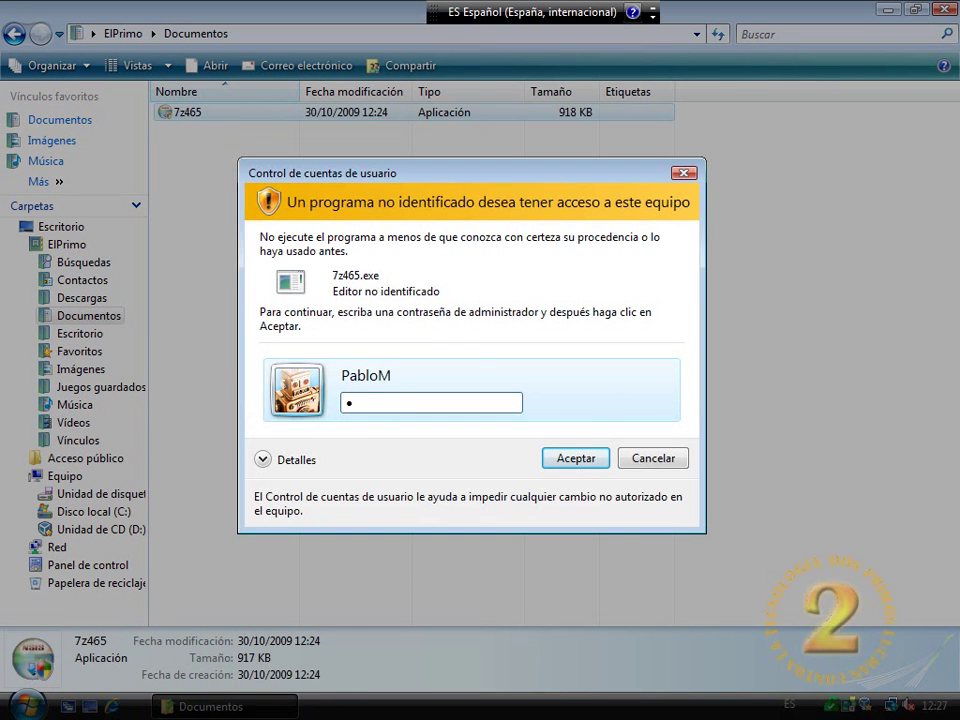
{"action": "left_click", "coordinate": [574, 458]}
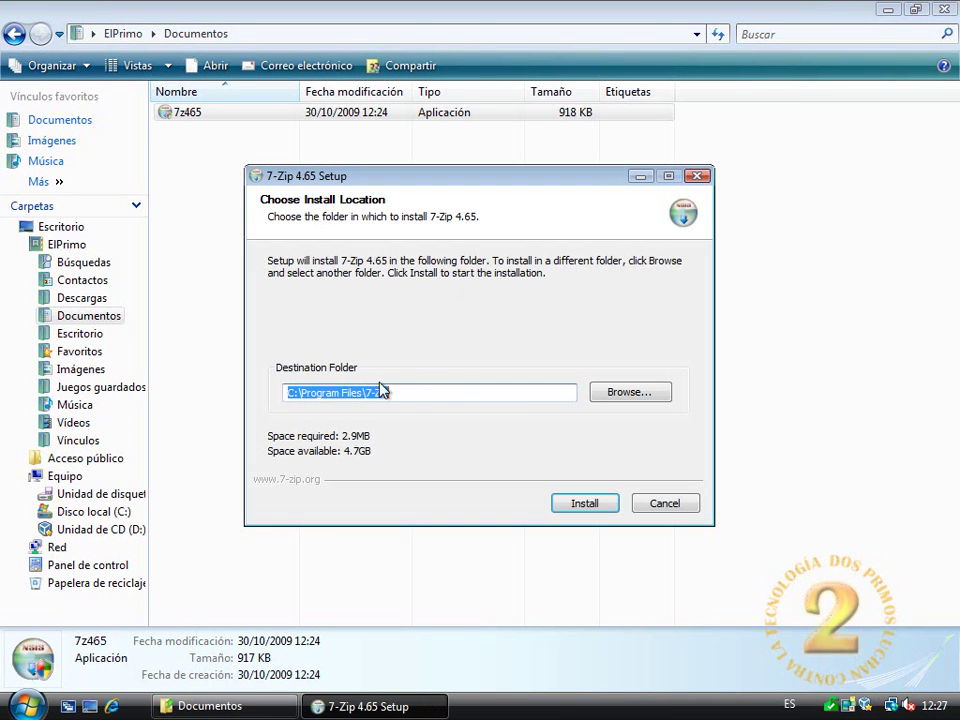
Quit the 7-Zip setup without installing, and close the Documents window and the program compatibility assistant.
{"action": "left_click", "coordinate": [423, 396]}
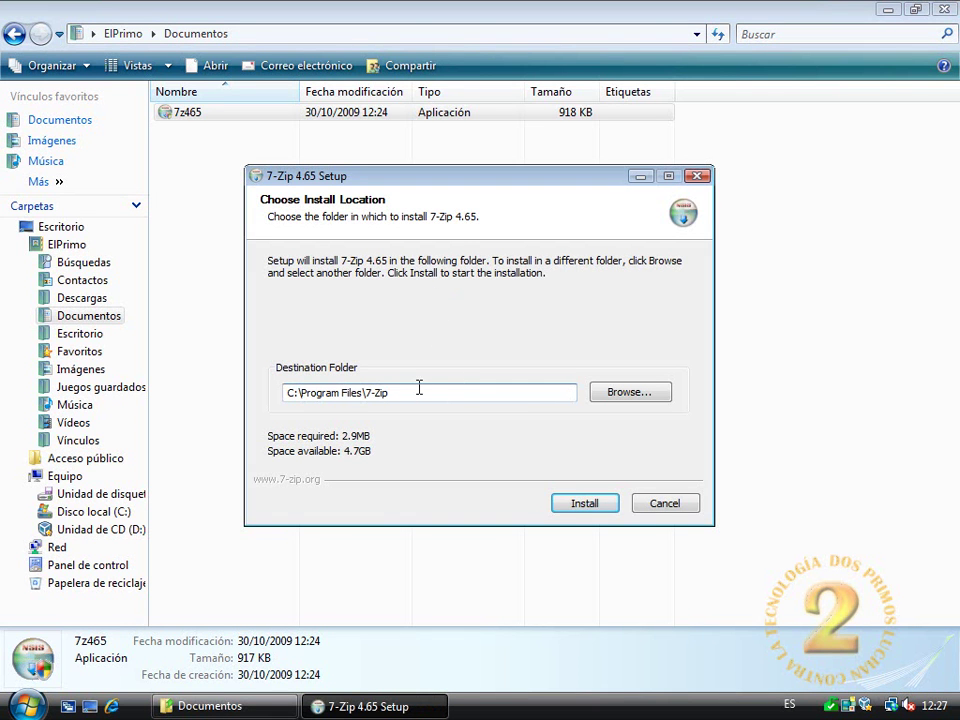
{"action": "left_click", "coordinate": [656, 505]}
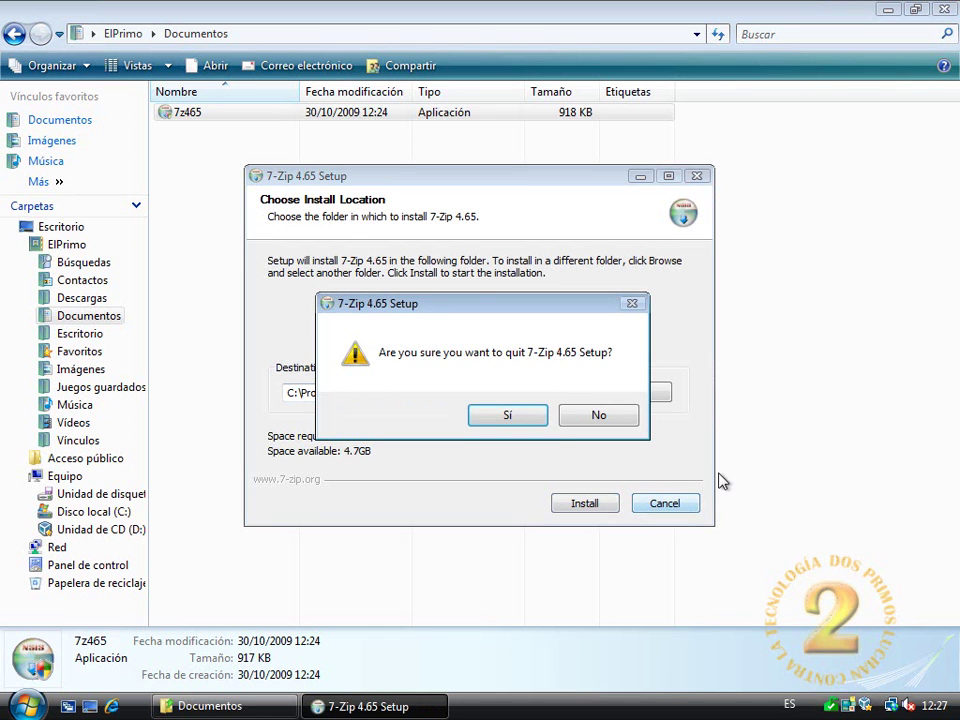
{"action": "left_click", "coordinate": [598, 416]}
{"action": "left_click", "coordinate": [668, 503]}
{"action": "left_click", "coordinate": [497, 416]}
{"action": "left_click", "coordinate": [945, 10]}
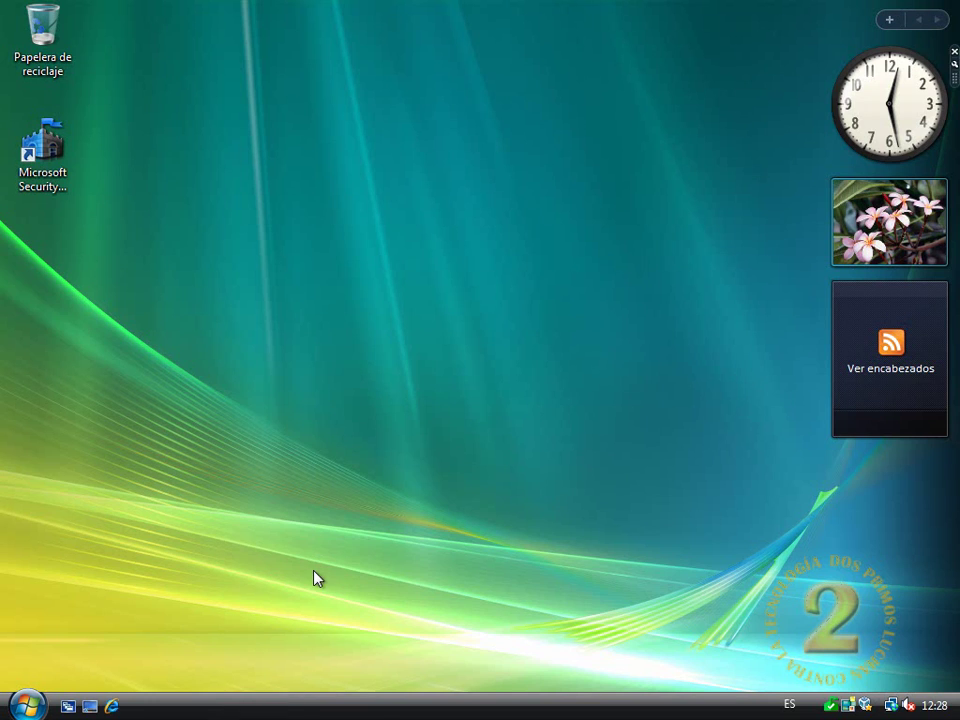
{"action": "left_click", "coordinate": [26, 706]}
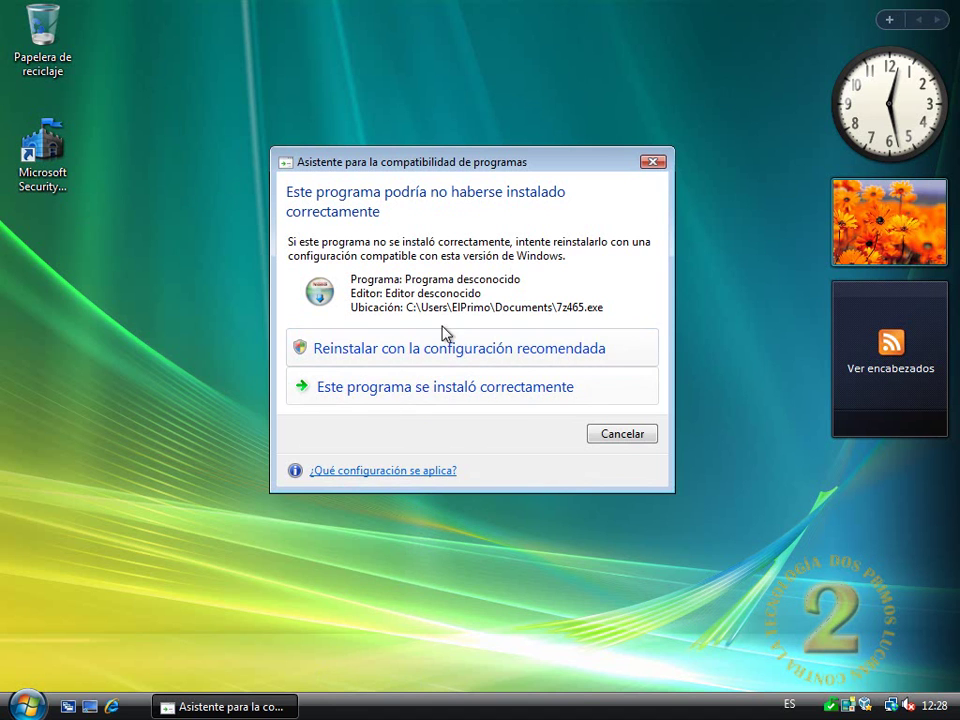
{"action": "left_click", "coordinate": [617, 437]}
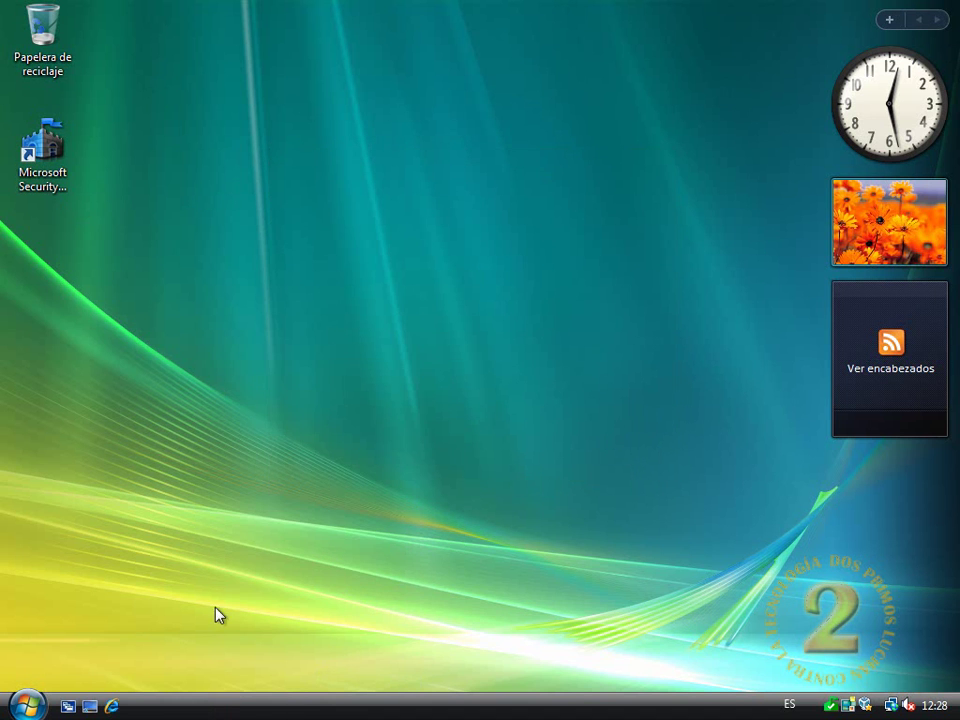
Log off the standard user and sign in to the administrator account with its password.
{"action": "left_click", "coordinate": [40, 704]}
{"action": "left_click", "coordinate": [358, 675]}
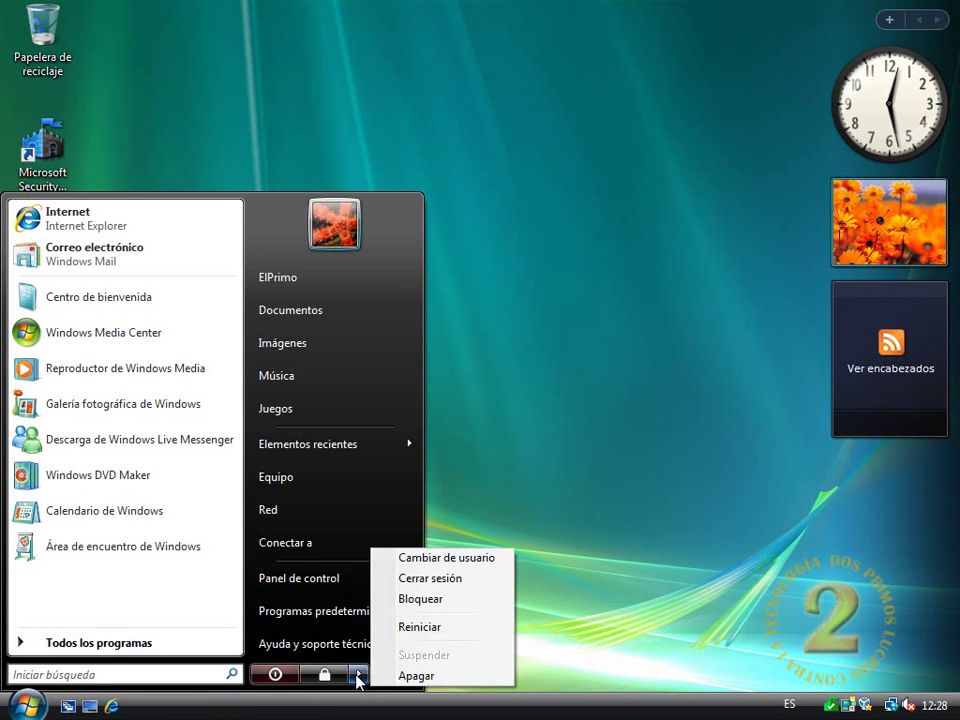
{"action": "left_click", "coordinate": [432, 578]}
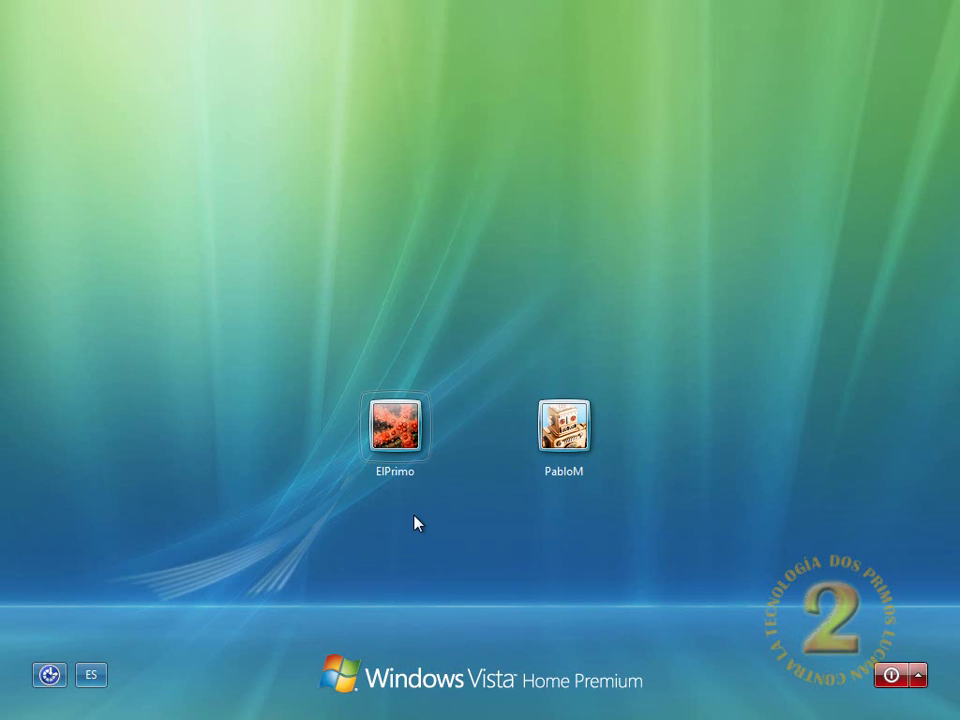
{"action": "left_click", "coordinate": [585, 440]}
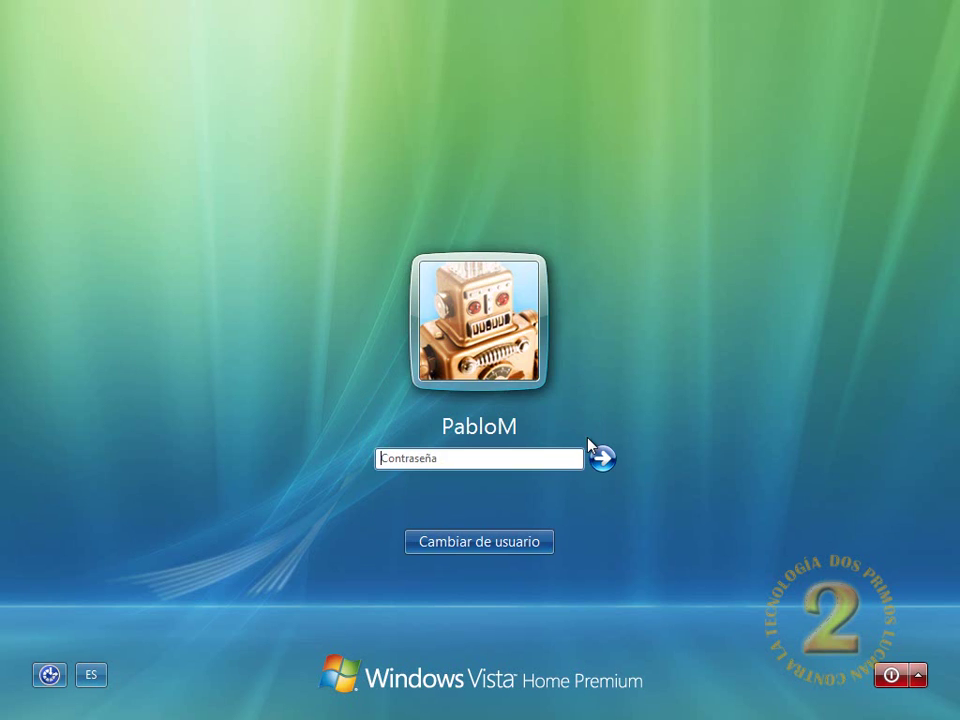
{"action": "left_click", "coordinate": [503, 454]}
{"action": "key", "text": "Return"}
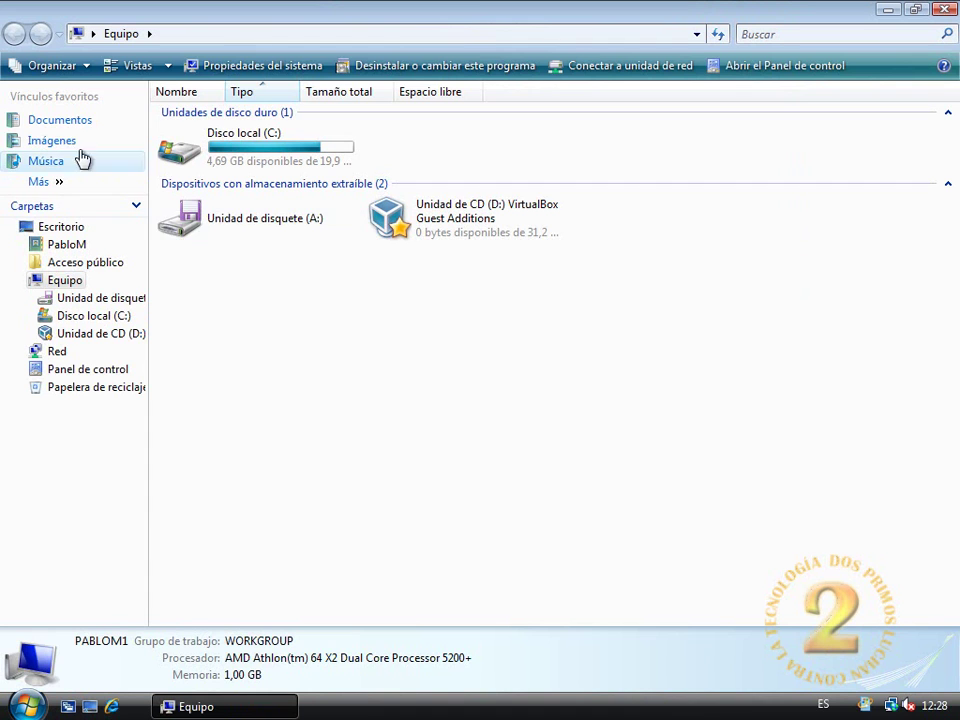
Open the administrator's Documents folder and close the Welcome Center window.
{"action": "left_click", "coordinate": [60, 120]}
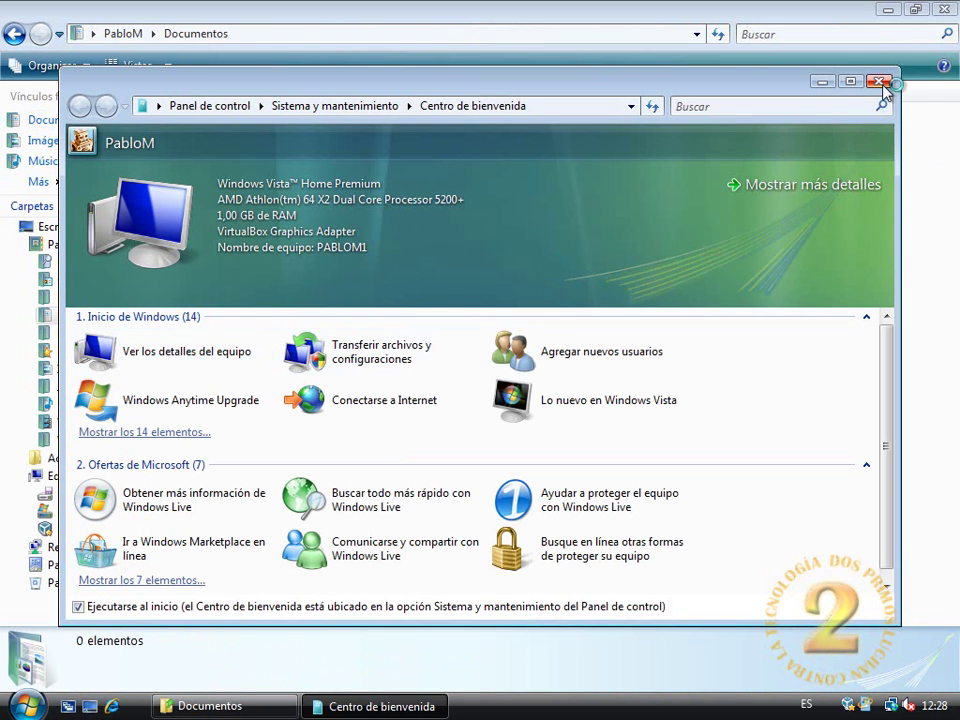
{"action": "left_click", "coordinate": [879, 80]}
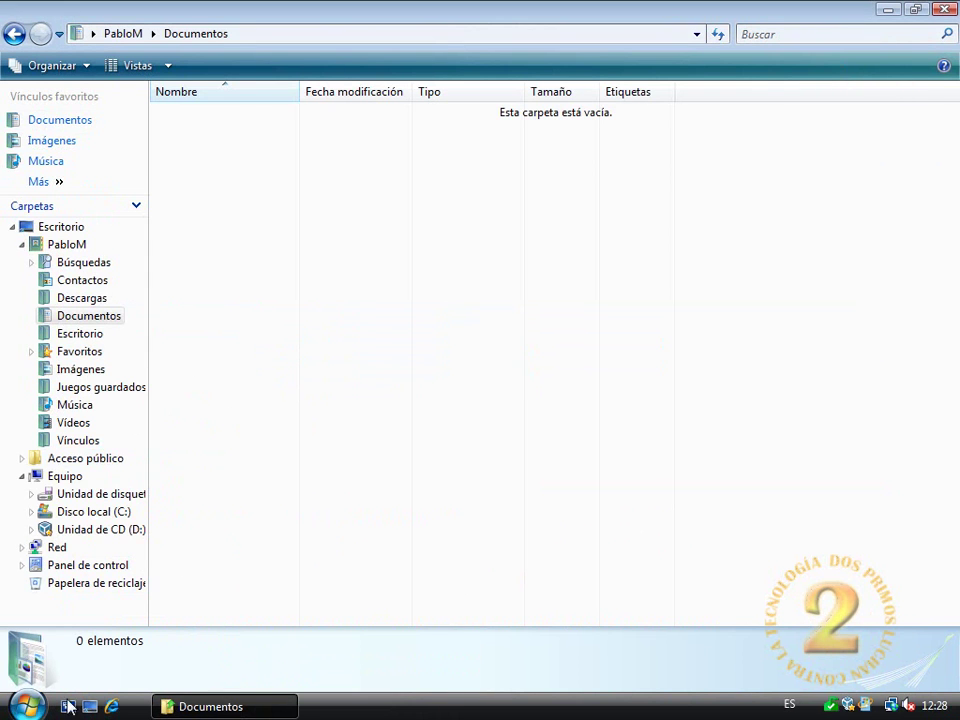
Switch to Internet Explorer and go to the Google home page.
{"action": "left_click", "coordinate": [113, 707]}
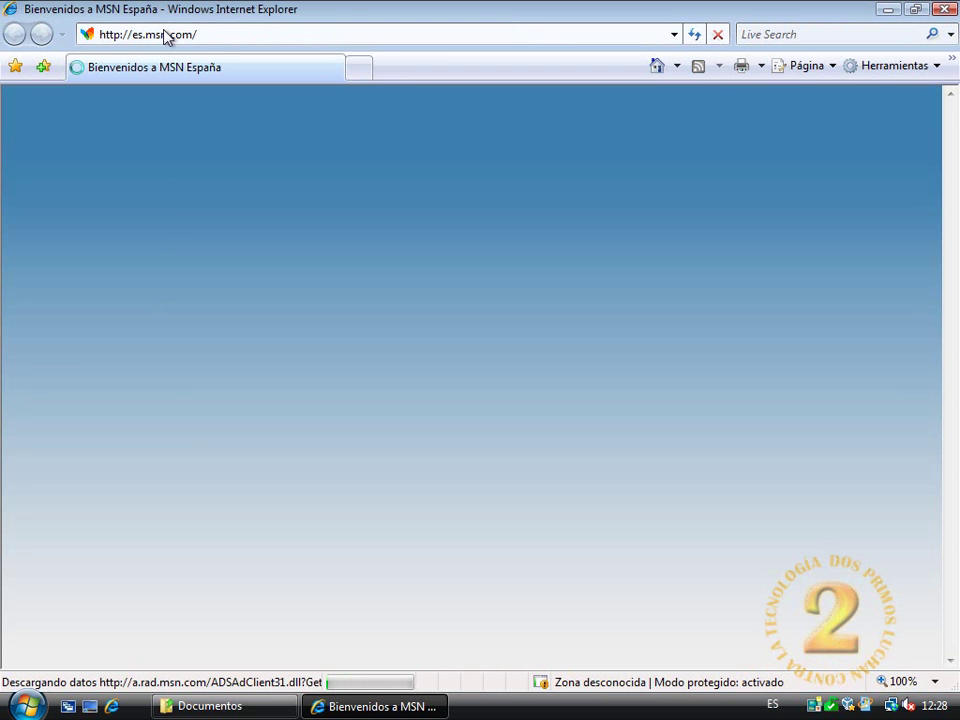
{"action": "left_click", "coordinate": [167, 36]}
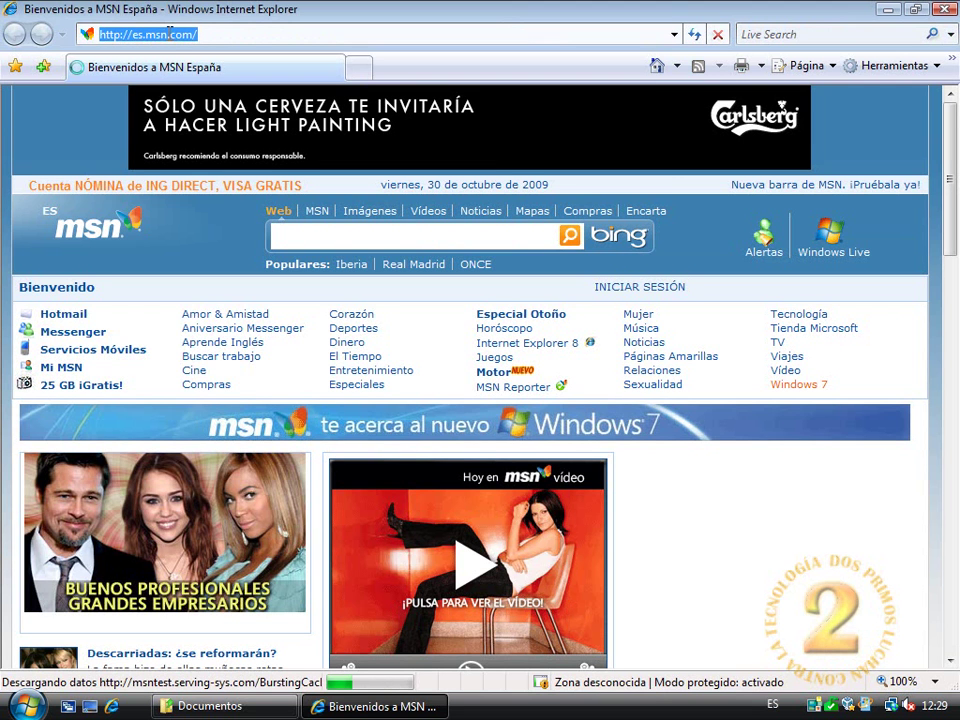
{"action": "left_click", "coordinate": [162, 34]}
{"action": "type", "text": "google"}
{"action": "key", "text": "Return"}
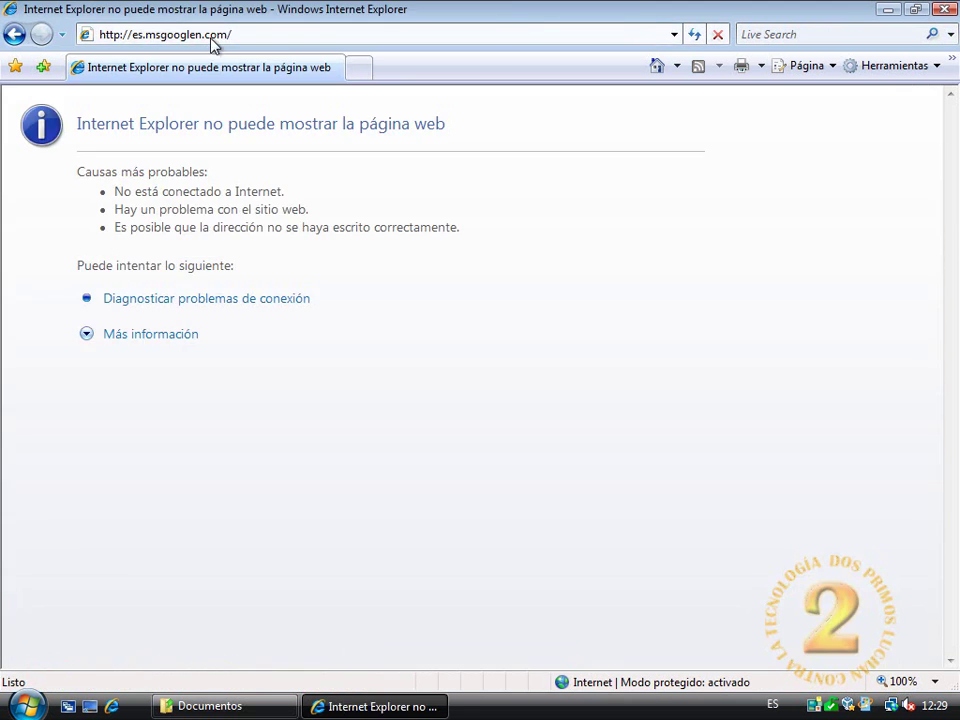
{"action": "left_click", "coordinate": [210, 36]}
{"action": "type", "text": "googlr"}
{"action": "key", "text": "BackSpace"}
{"action": "type", "text": "e"}
{"action": "key", "text": "Return"}
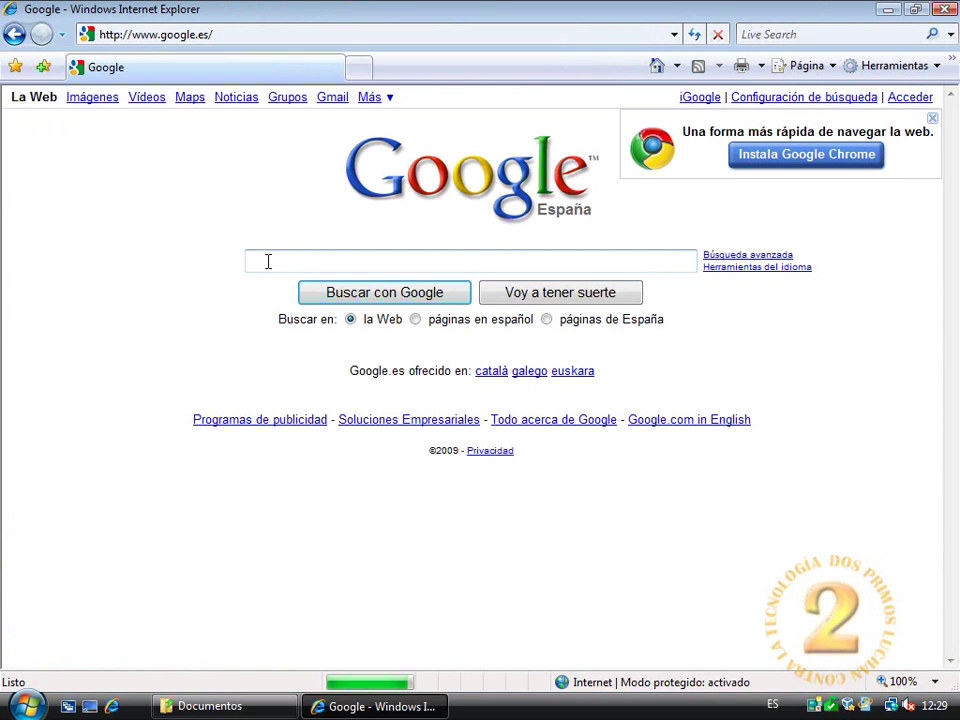
Search Google for 7Zip and open the official 7-zip.org site from the results.
{"action": "type", "text": "7Zip"}
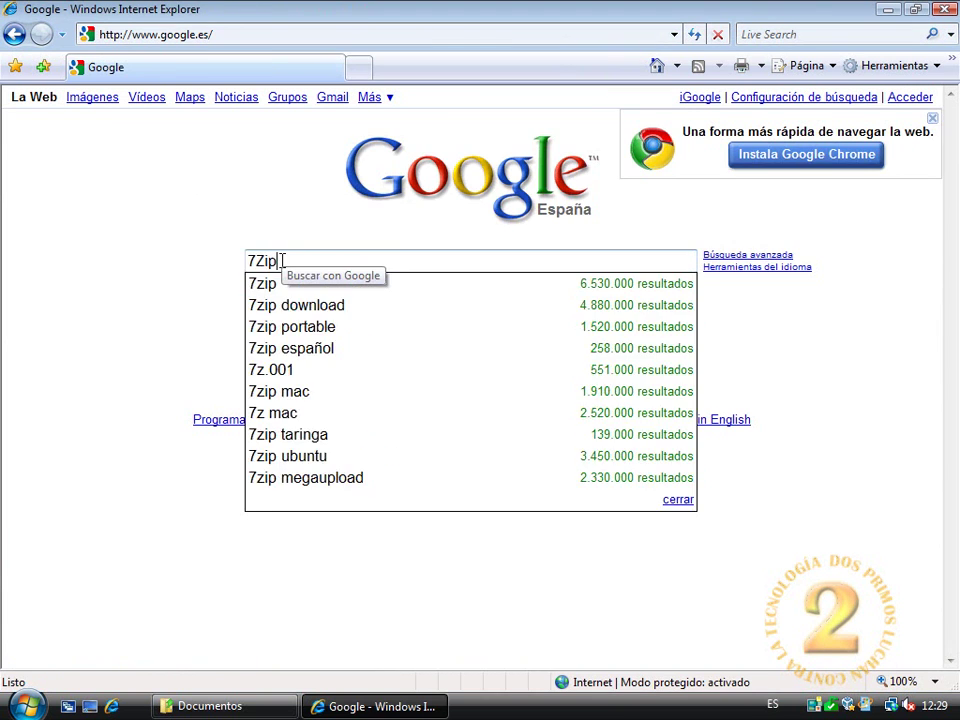
{"action": "key", "text": "Return"}
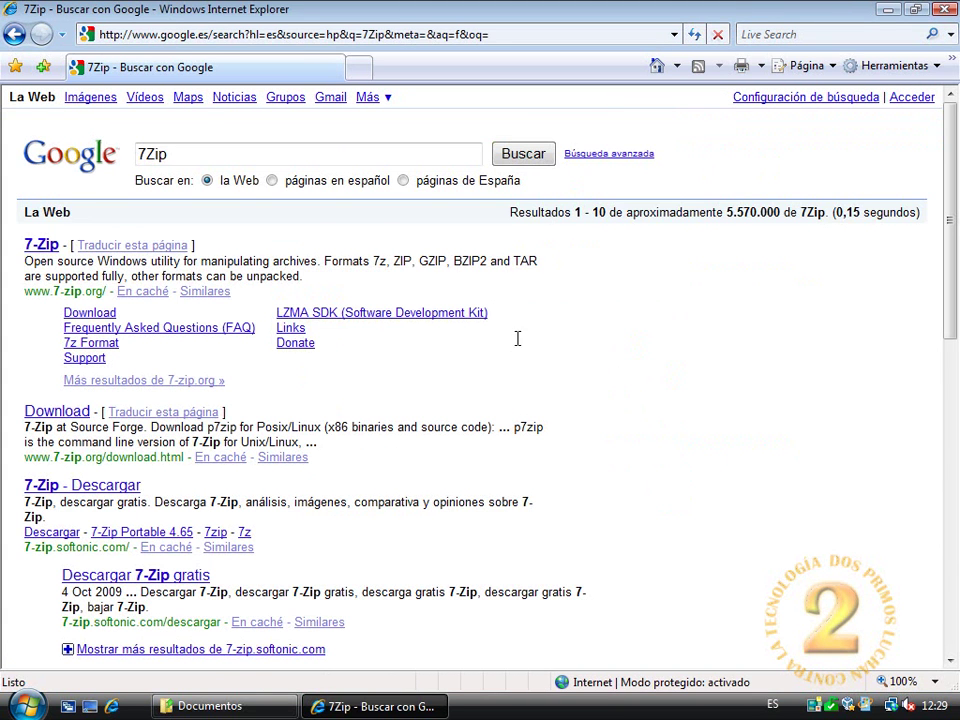
{"action": "left_click", "coordinate": [42, 244]}
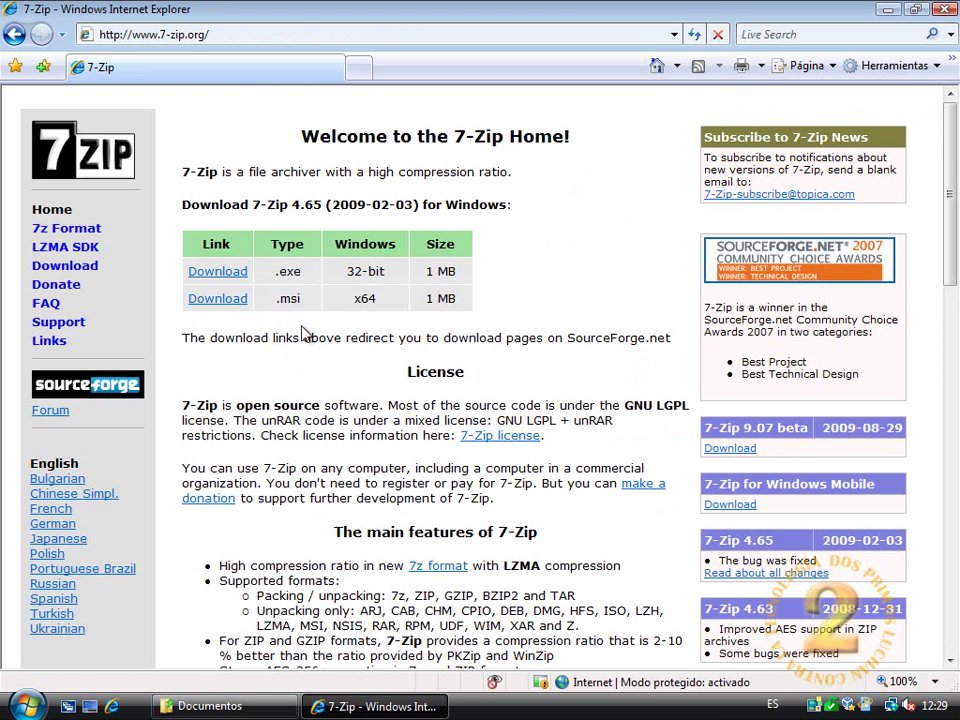
Download the 32-bit .exe installer of 7-Zip 4.65 through SourceForge's direct link and save it as 7z465 in Documents.
{"action": "left_click", "coordinate": [218, 272]}
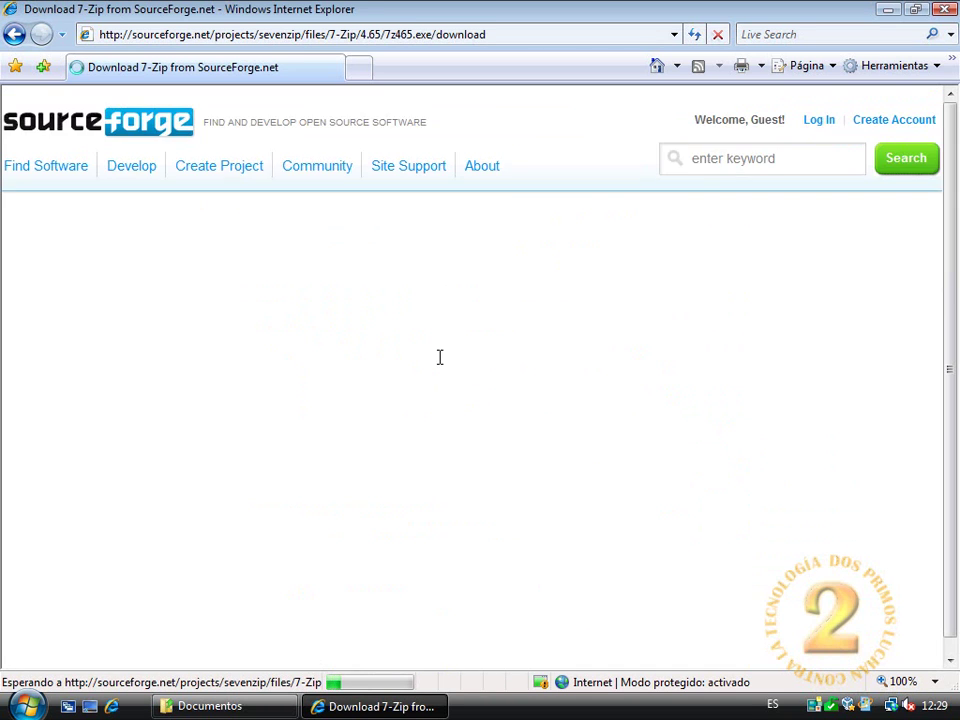
{"action": "left_click", "coordinate": [296, 261]}
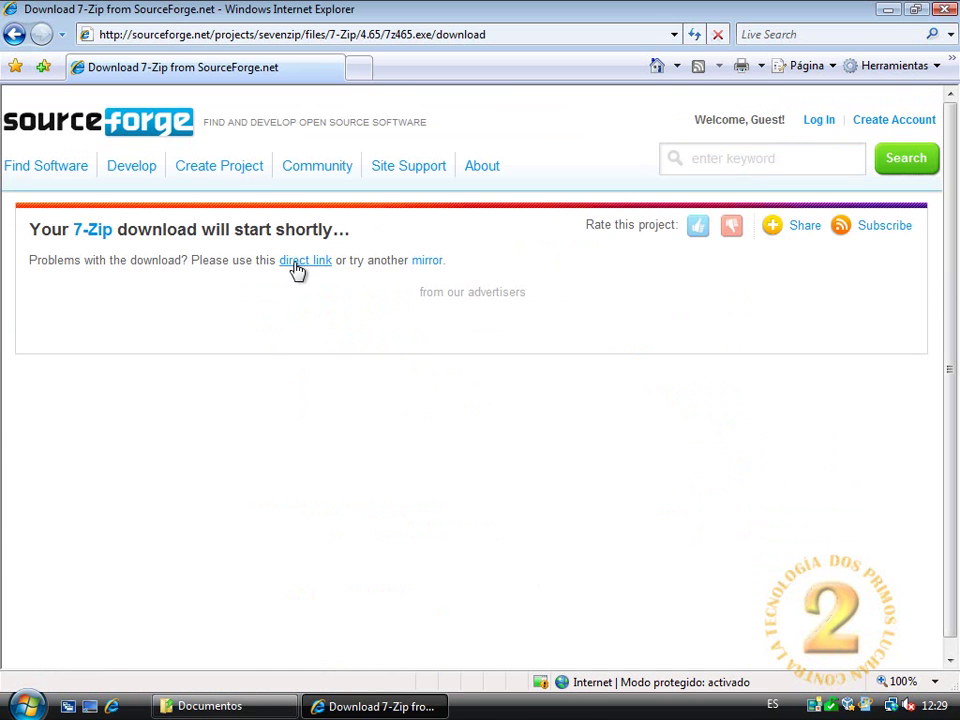
{"action": "left_click", "coordinate": [542, 368]}
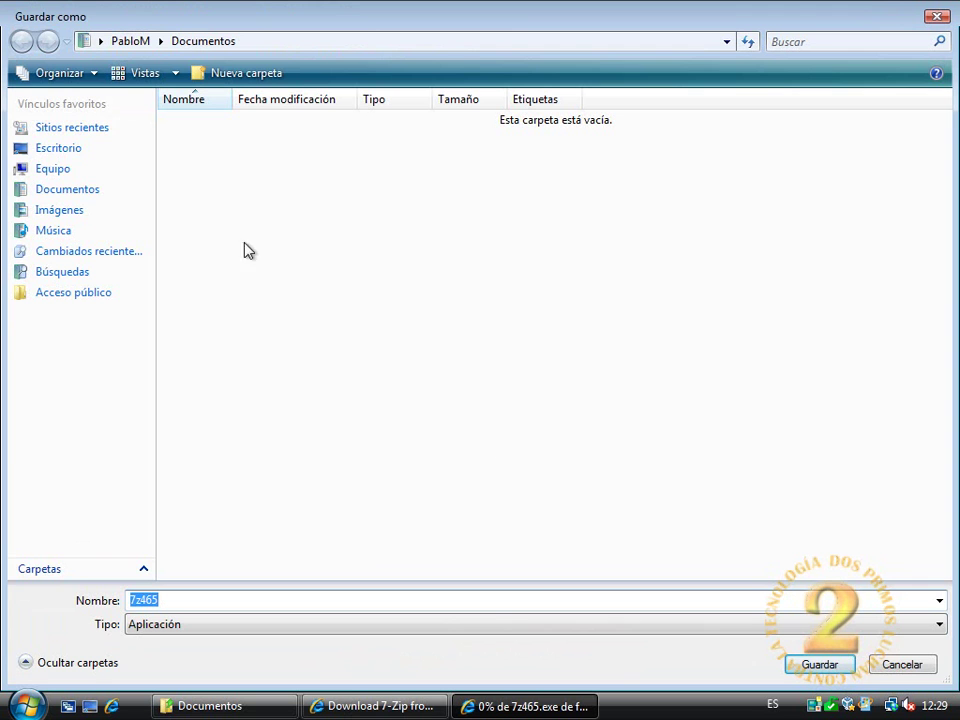
{"action": "left_click", "coordinate": [64, 190]}
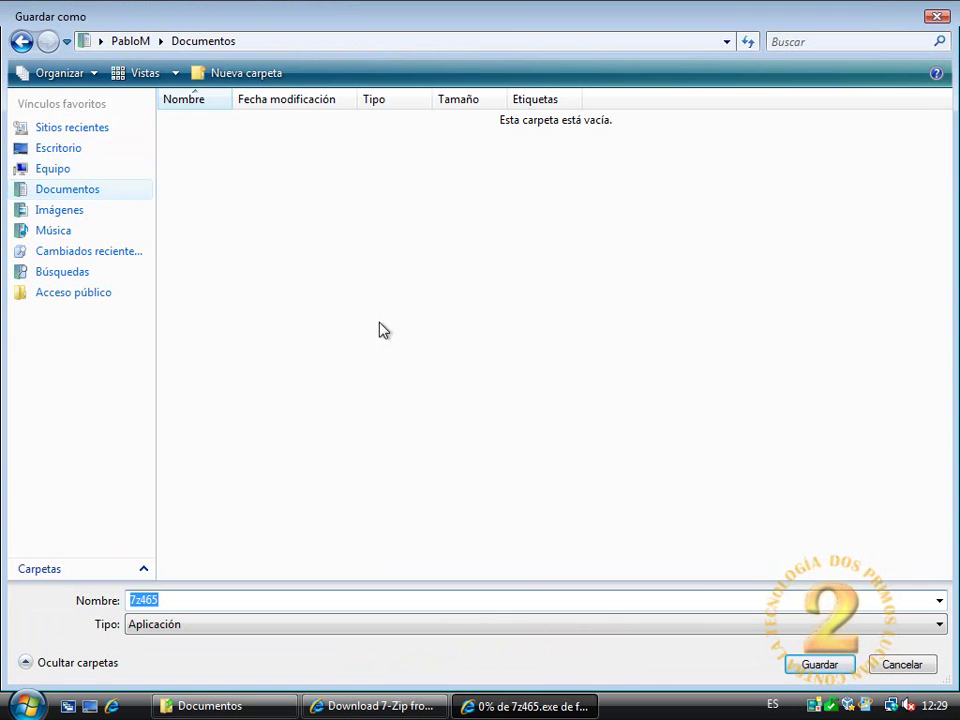
{"action": "left_click", "coordinate": [815, 665]}
Close the SourceForge page and set the download dialog to close on completion while checking the Documents folder.
{"action": "left_click", "coordinate": [943, 9]}
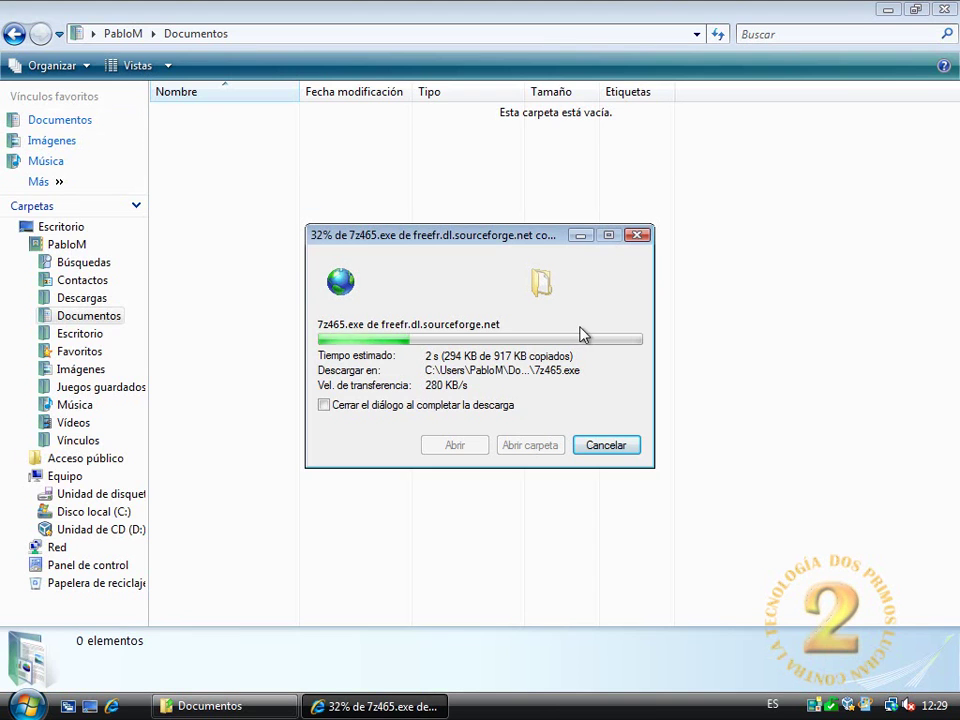
{"action": "left_click", "coordinate": [86, 326]}
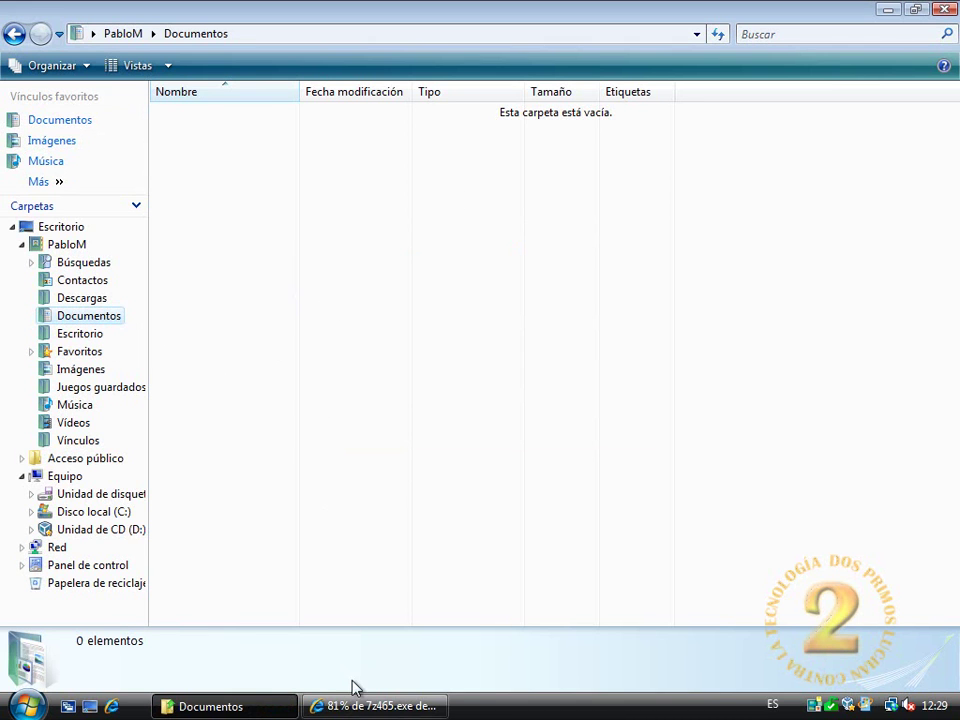
{"action": "left_click", "coordinate": [385, 704]}
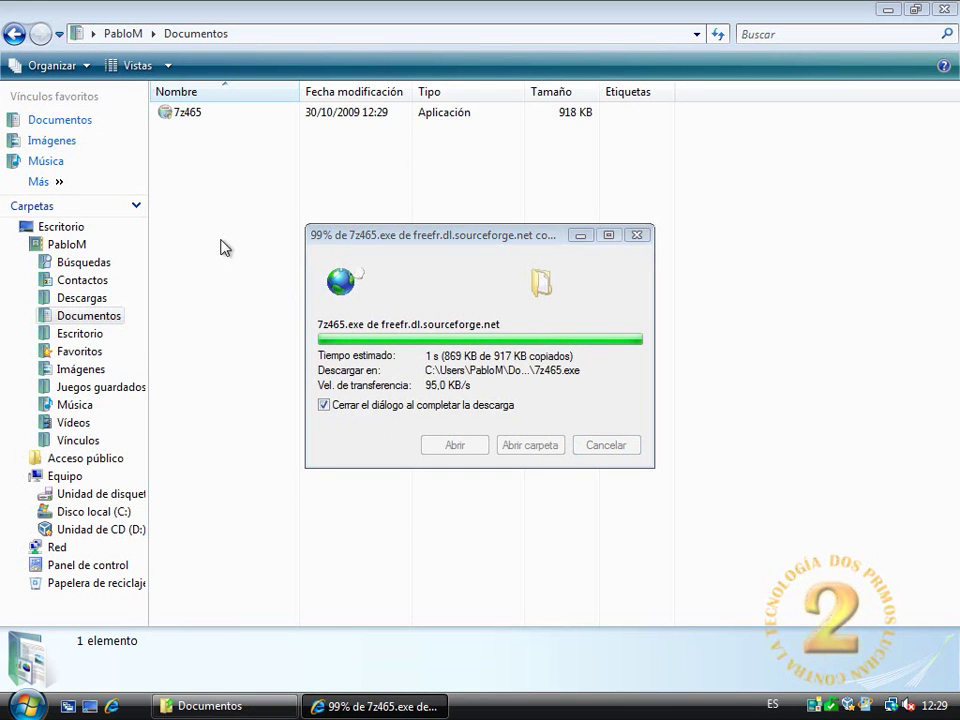
Run the 7z465 installer, allow it in User Account Control, and quit the setup without installing.
{"action": "double_click", "coordinate": [178, 114]}
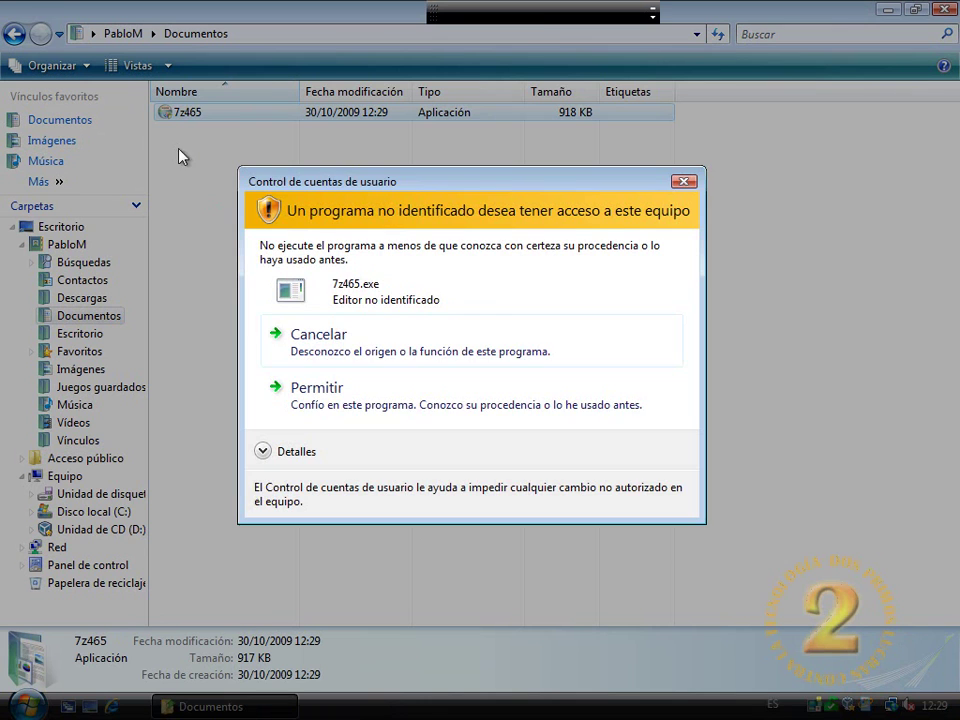
{"action": "left_click", "coordinate": [328, 400]}
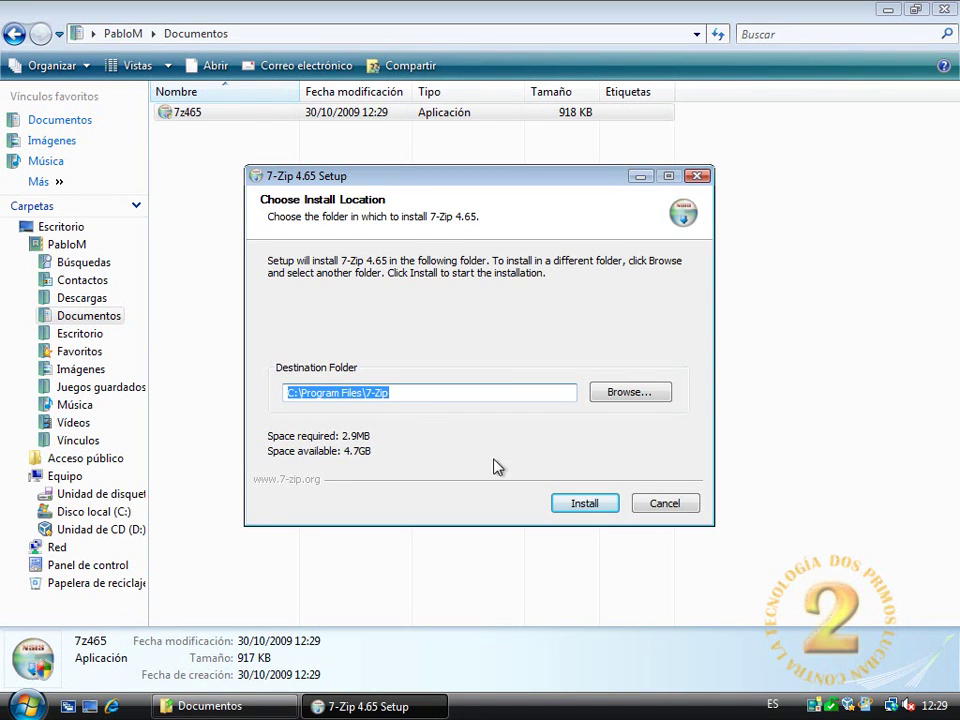
{"action": "left_click", "coordinate": [660, 504]}
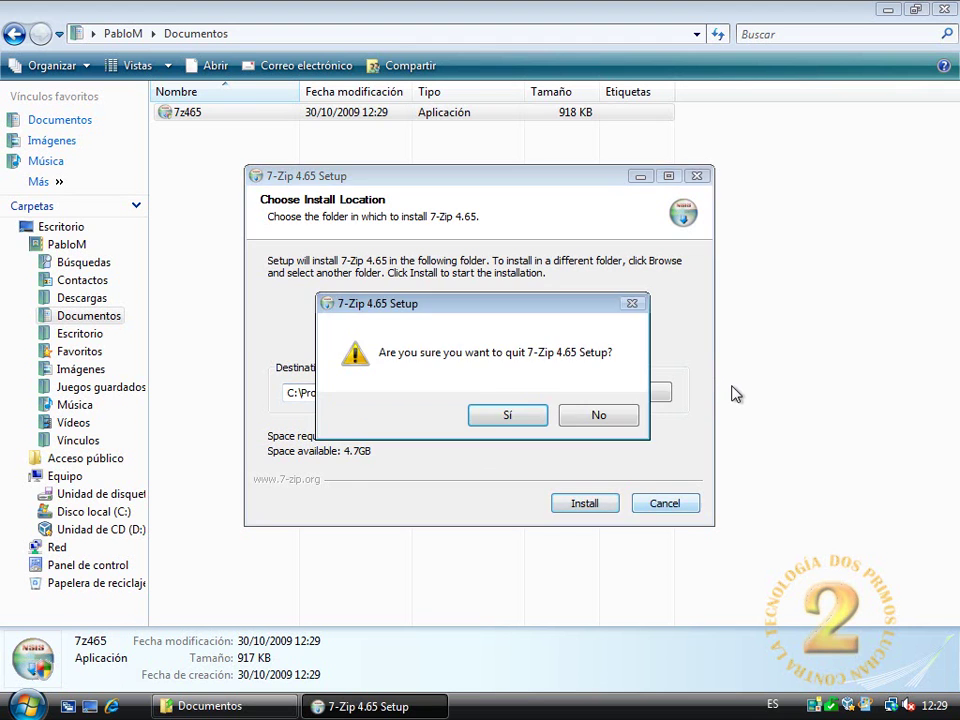
{"action": "left_click", "coordinate": [729, 399]}
{"action": "left_click", "coordinate": [368, 706]}
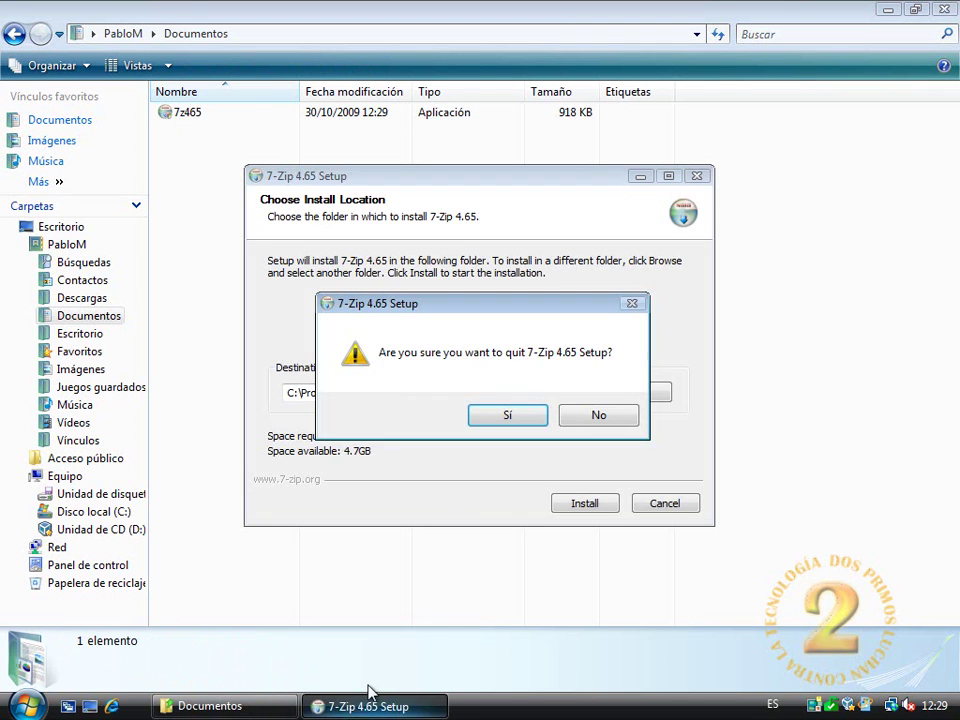
{"action": "left_click", "coordinate": [582, 421]}
{"action": "left_click", "coordinate": [667, 505]}
{"action": "left_click", "coordinate": [507, 420]}
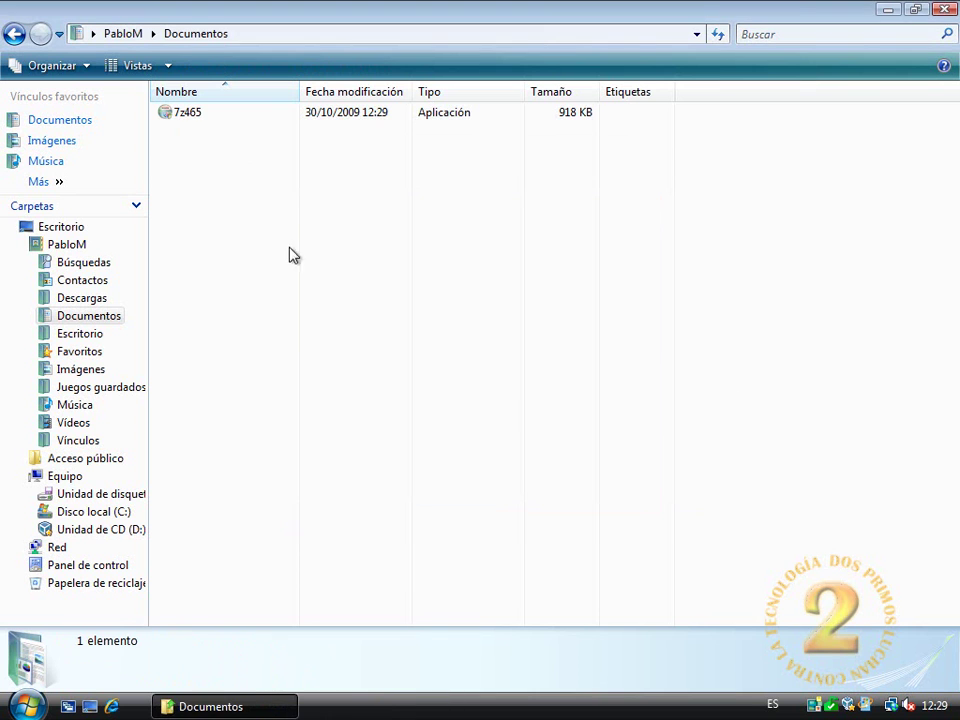
Launch 7z465 again, expand the details of the User Account Control prompt, and dismiss the prompt.
{"action": "double_click", "coordinate": [185, 116]}
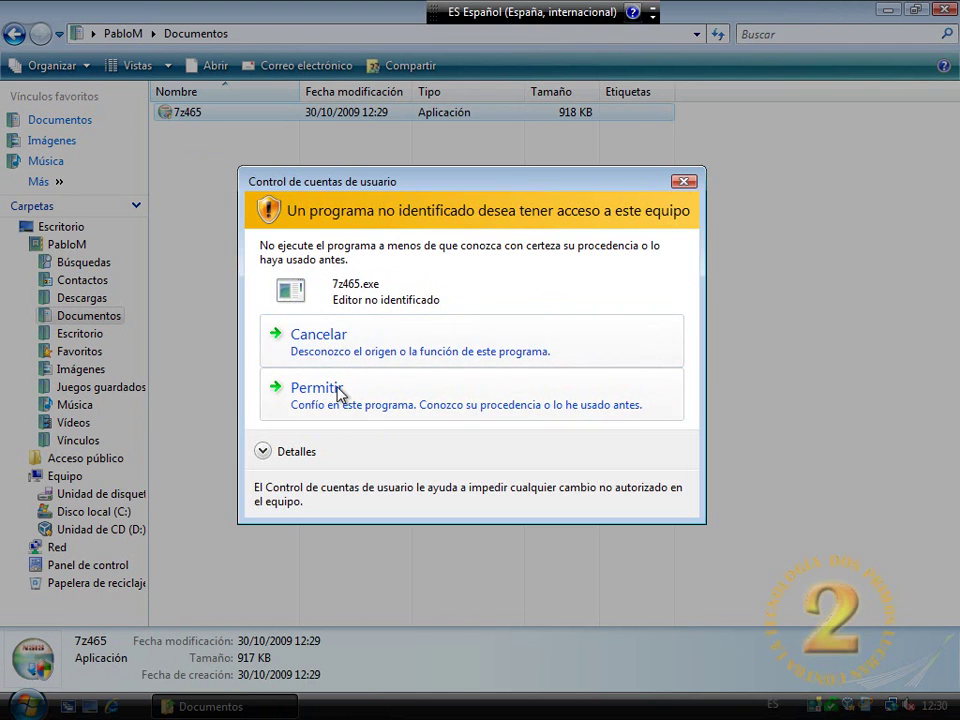
{"action": "left_click", "coordinate": [262, 452]}
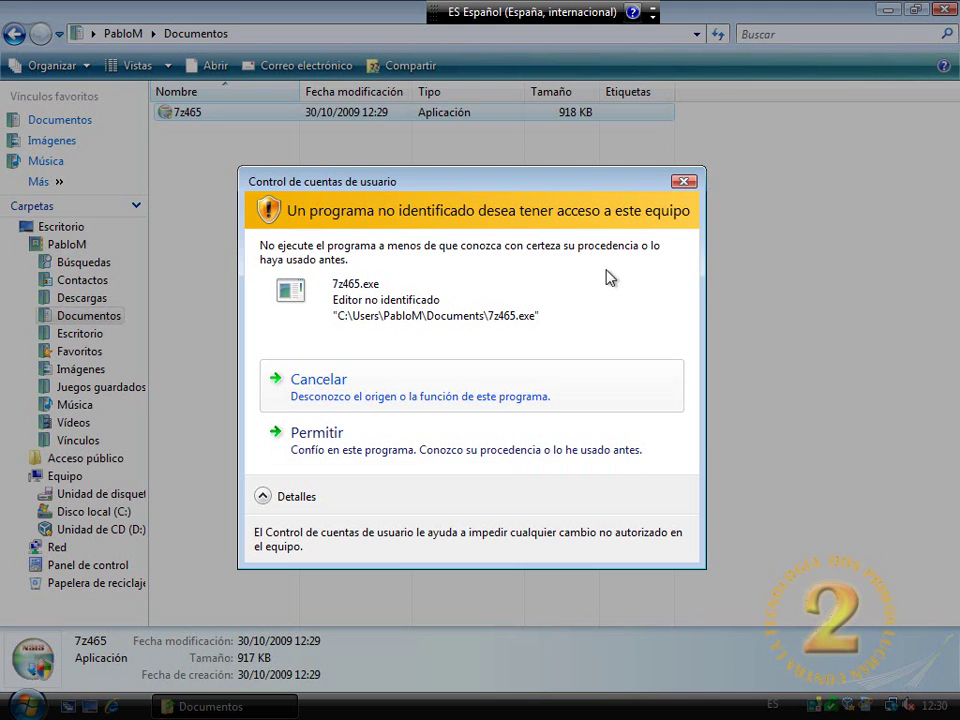
{"action": "left_click", "coordinate": [684, 182]}
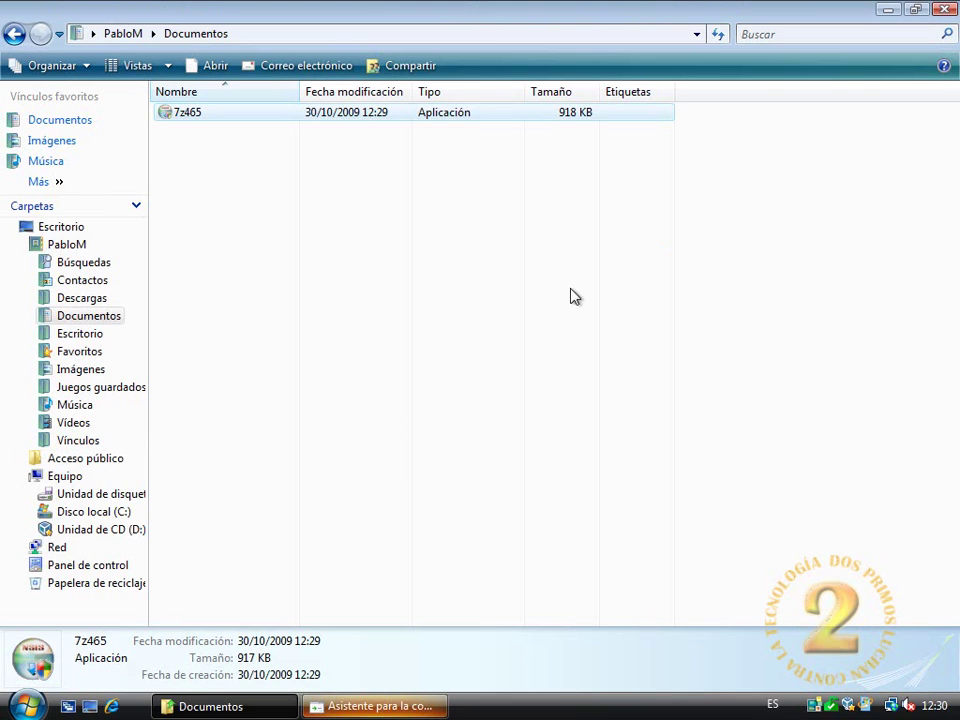
Mark the program as correctly installed in the Program Compatibility Assistant and close the Documents window.
{"action": "left_click", "coordinate": [396, 702]}
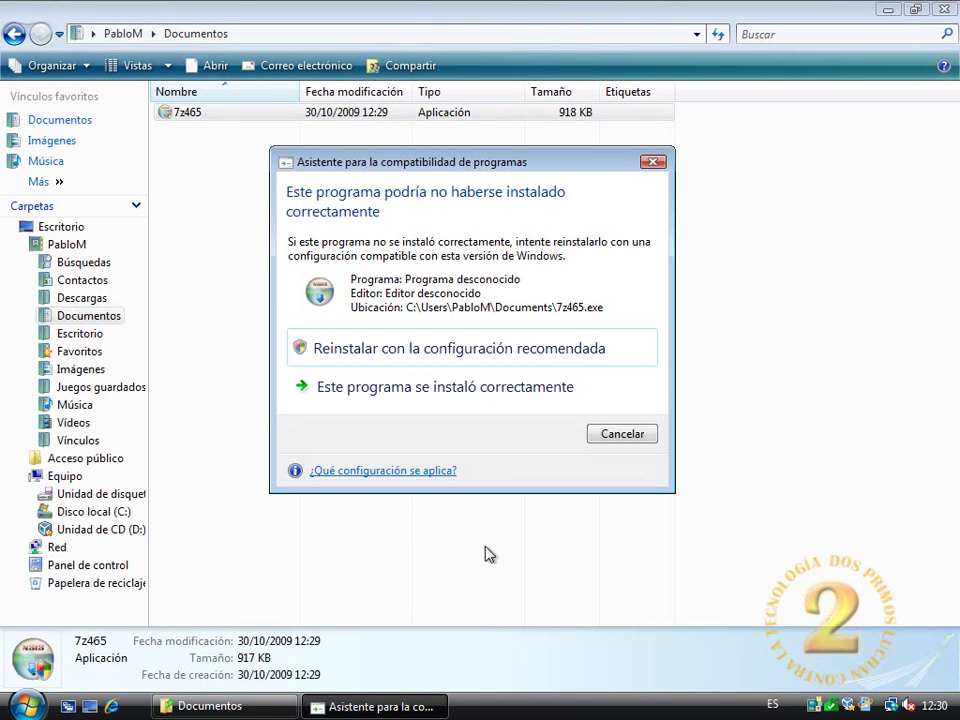
{"action": "left_click", "coordinate": [355, 387]}
{"action": "left_click", "coordinate": [419, 415]}
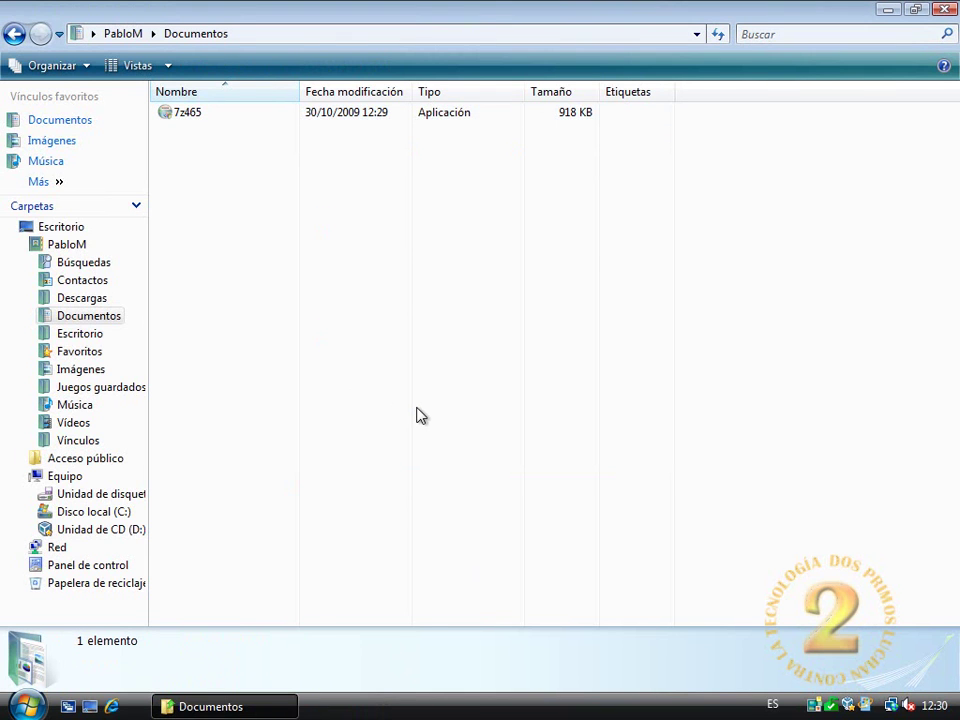
{"action": "left_click", "coordinate": [942, 10]}
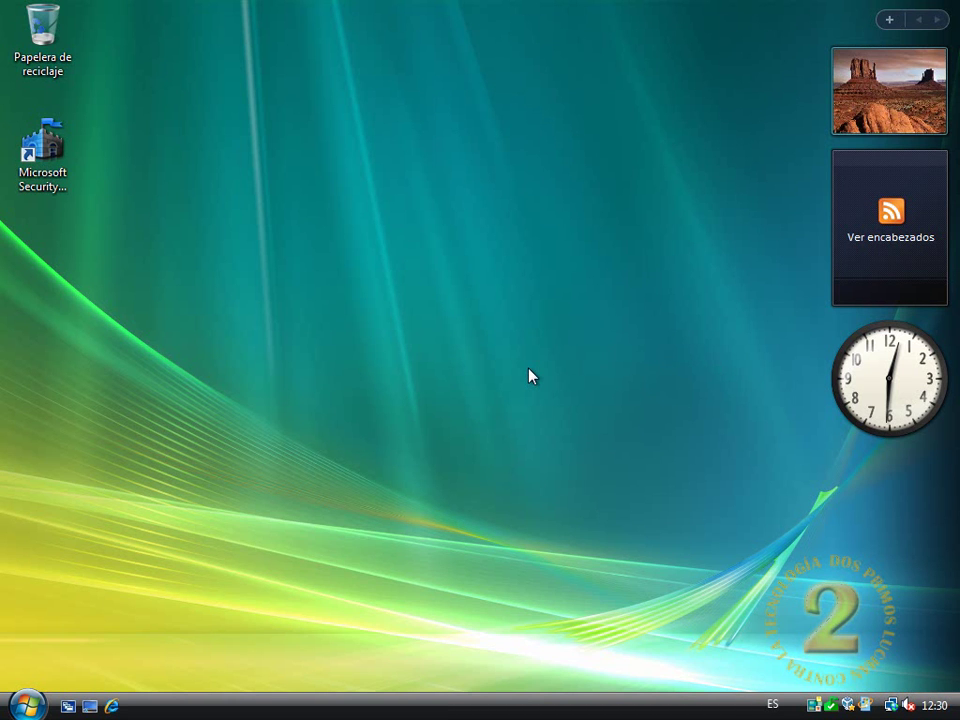
View the account management page for adding or removing user accounts in Control Panel, granting permission to continue, and close it.
{"action": "left_click", "coordinate": [27, 705]}
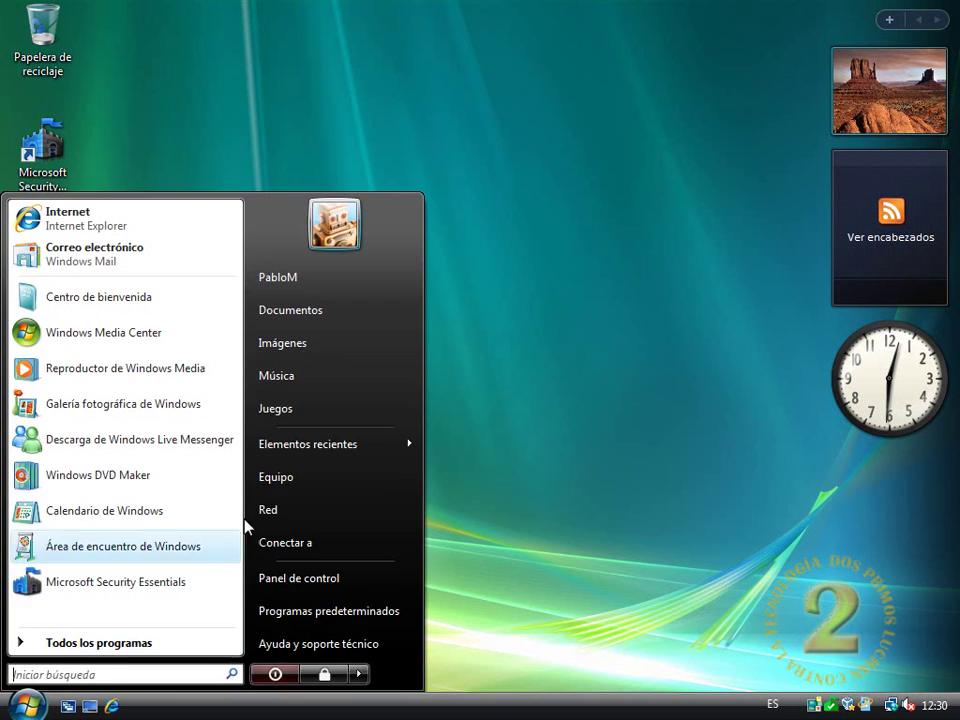
{"action": "left_click", "coordinate": [278, 580]}
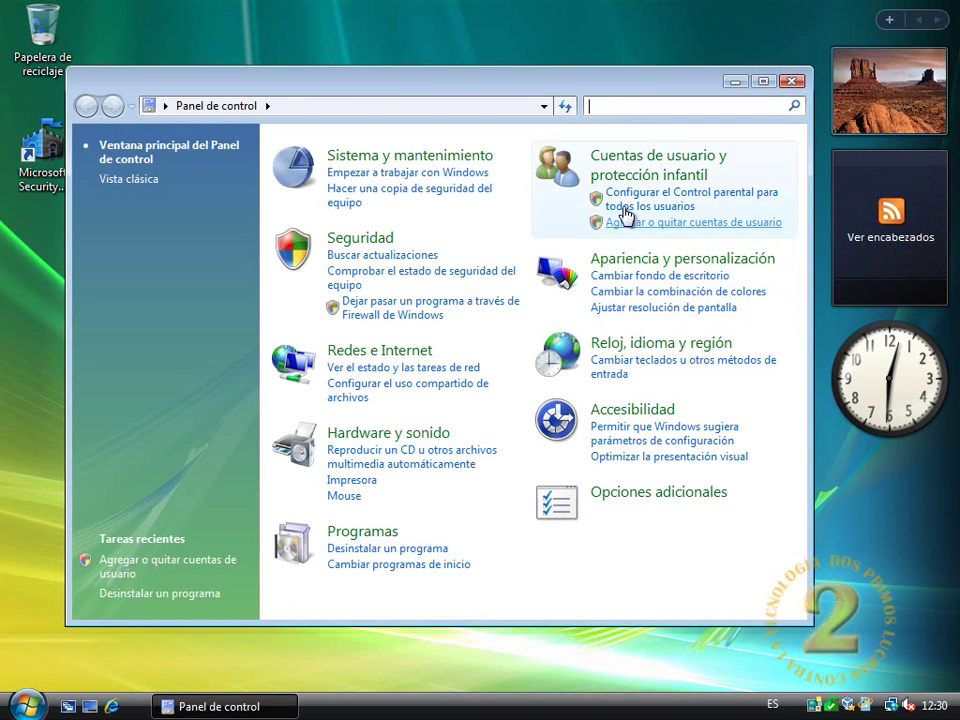
{"action": "left_click", "coordinate": [640, 162]}
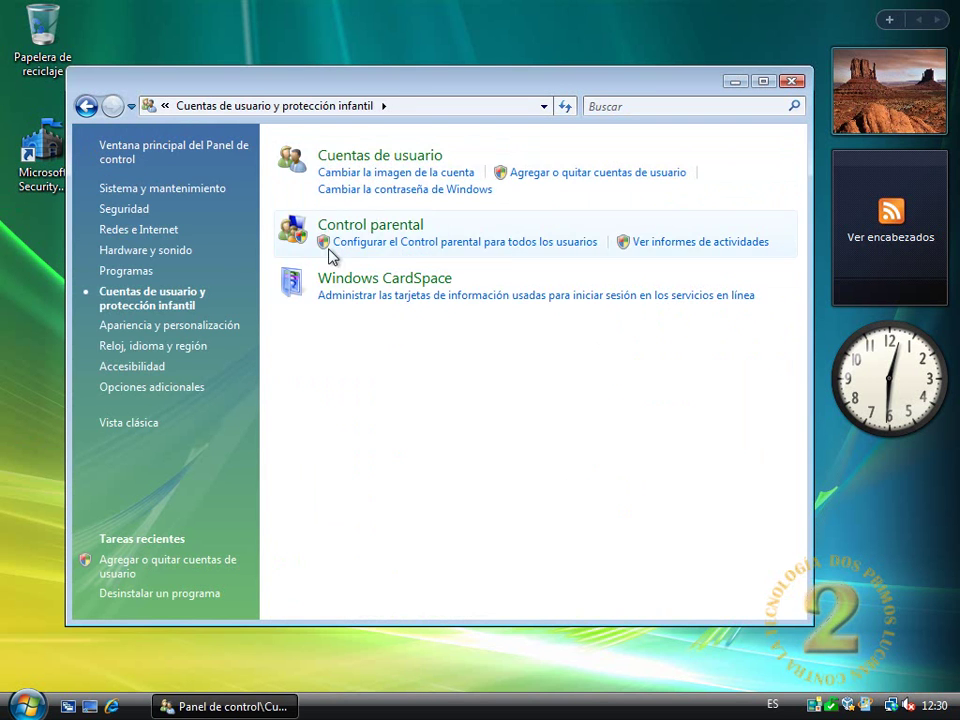
{"action": "left_click", "coordinate": [538, 178]}
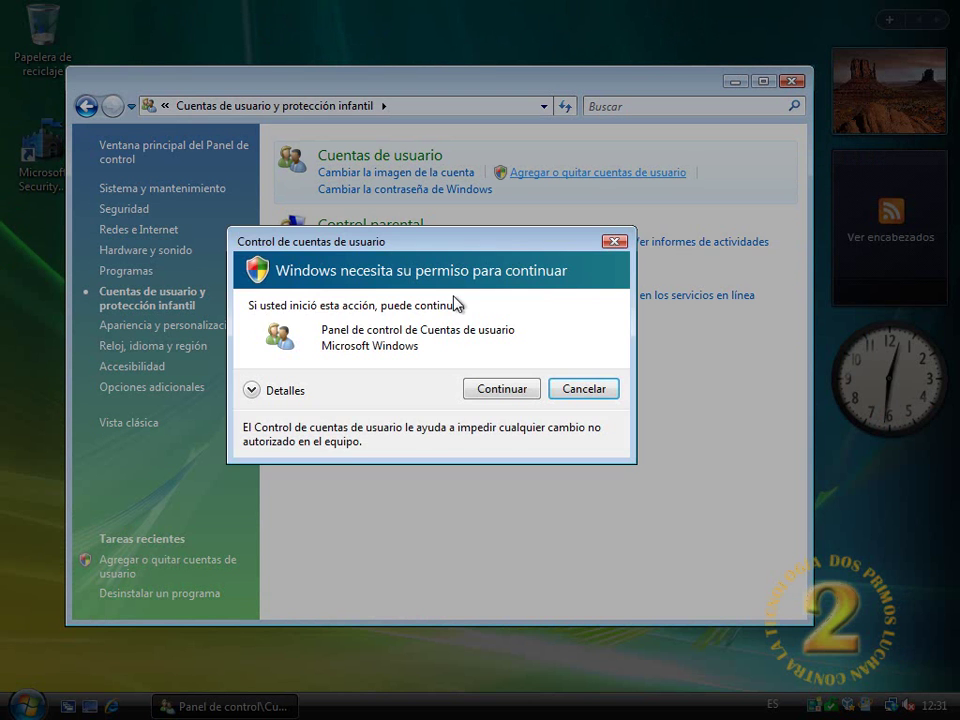
{"action": "left_click", "coordinate": [506, 388]}
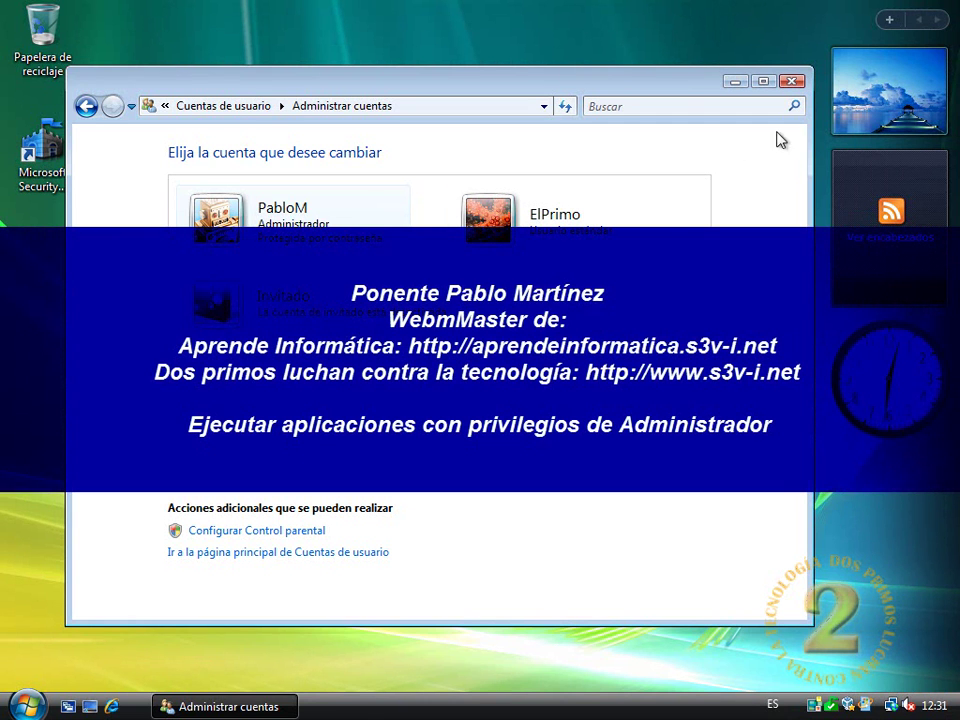
{"action": "left_click", "coordinate": [791, 82]}
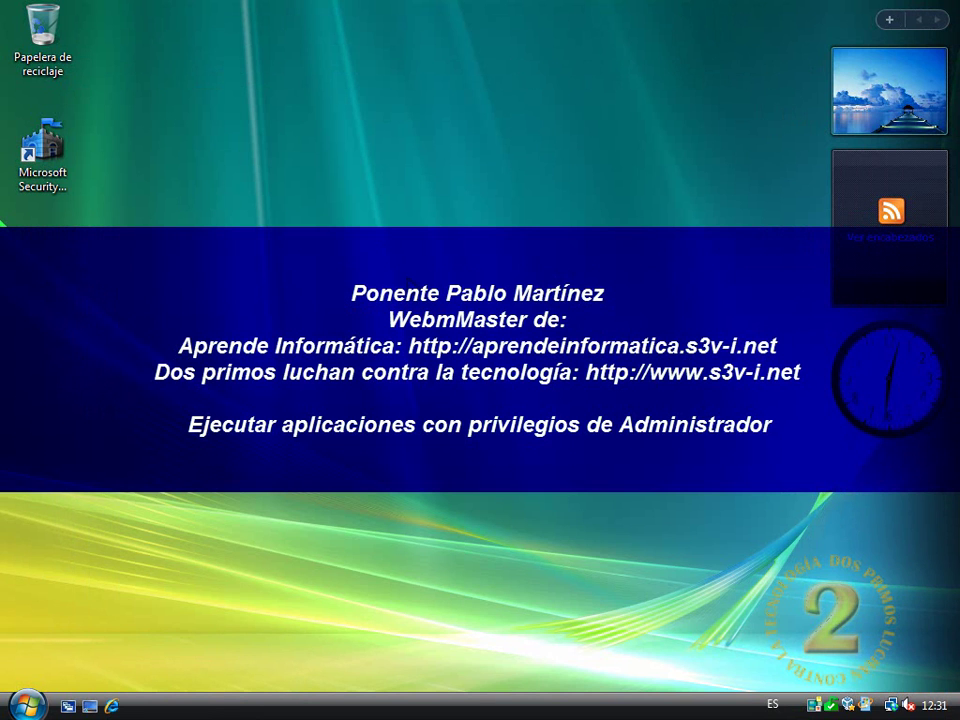